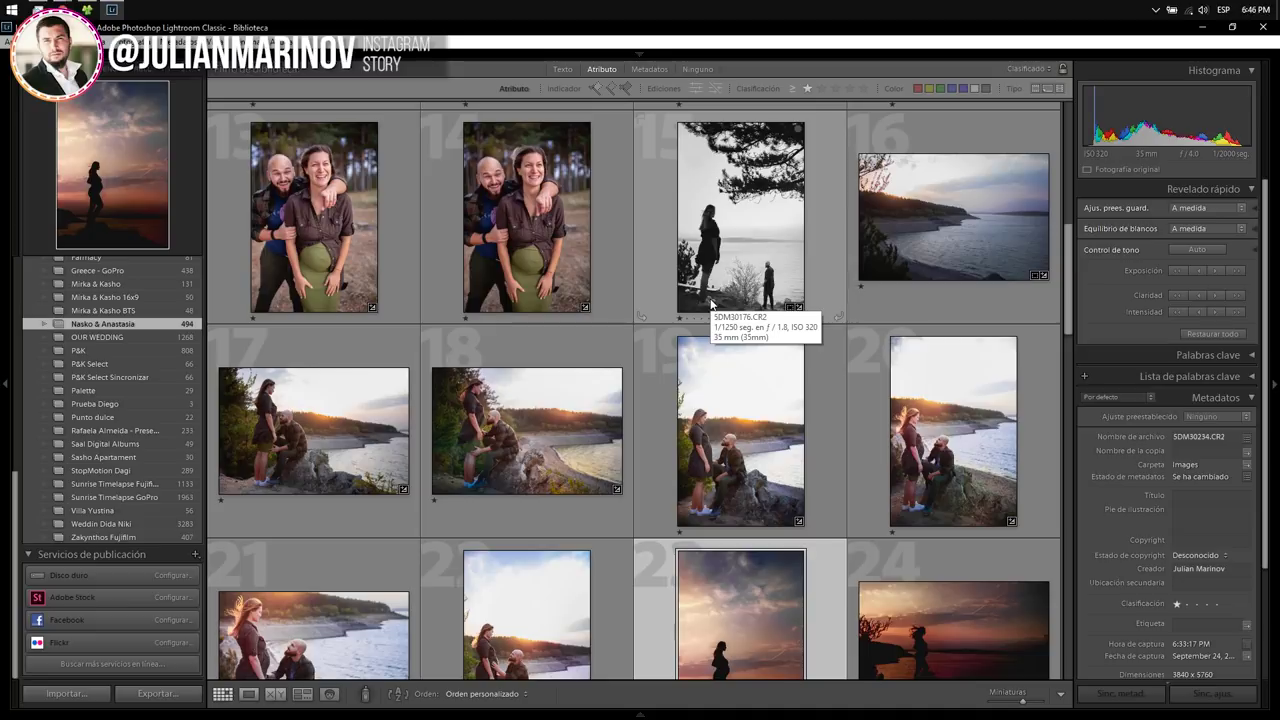
- Scroll to the sunset silhouette photo, bring up its context menu, then dismiss it
scroll(1071, 333, down, 3)
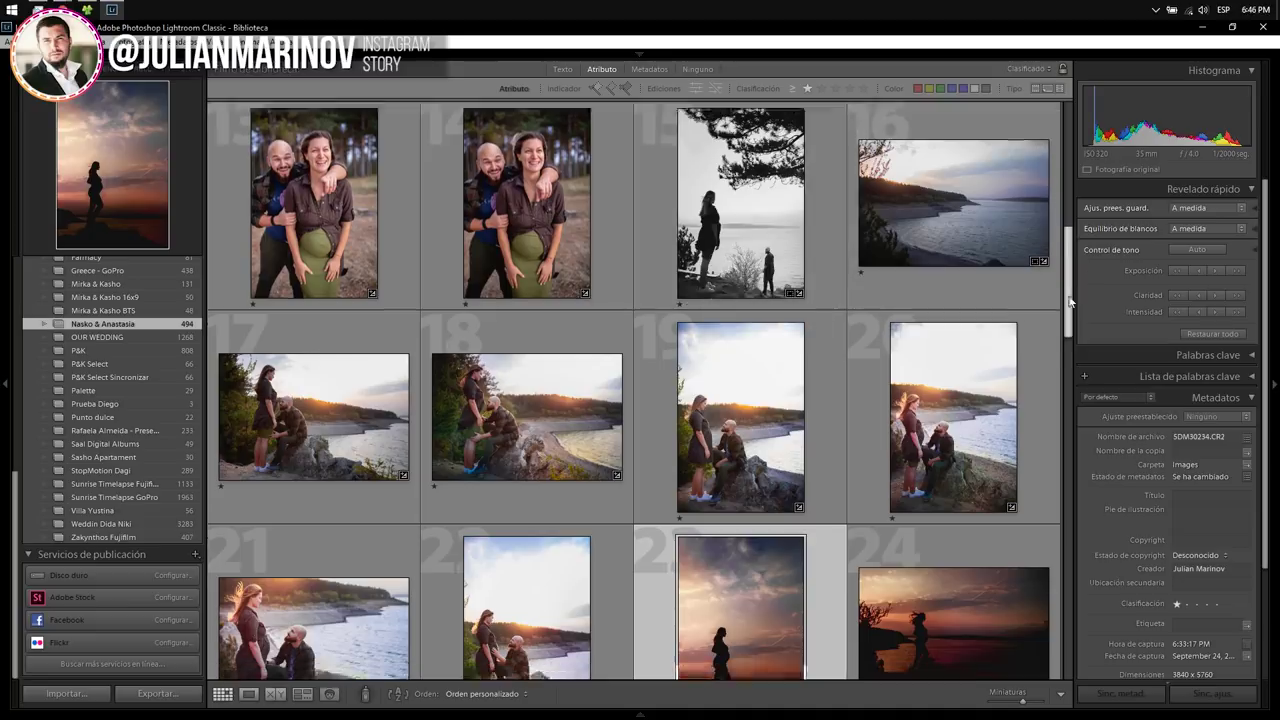
scroll(1071, 333, down, 1)
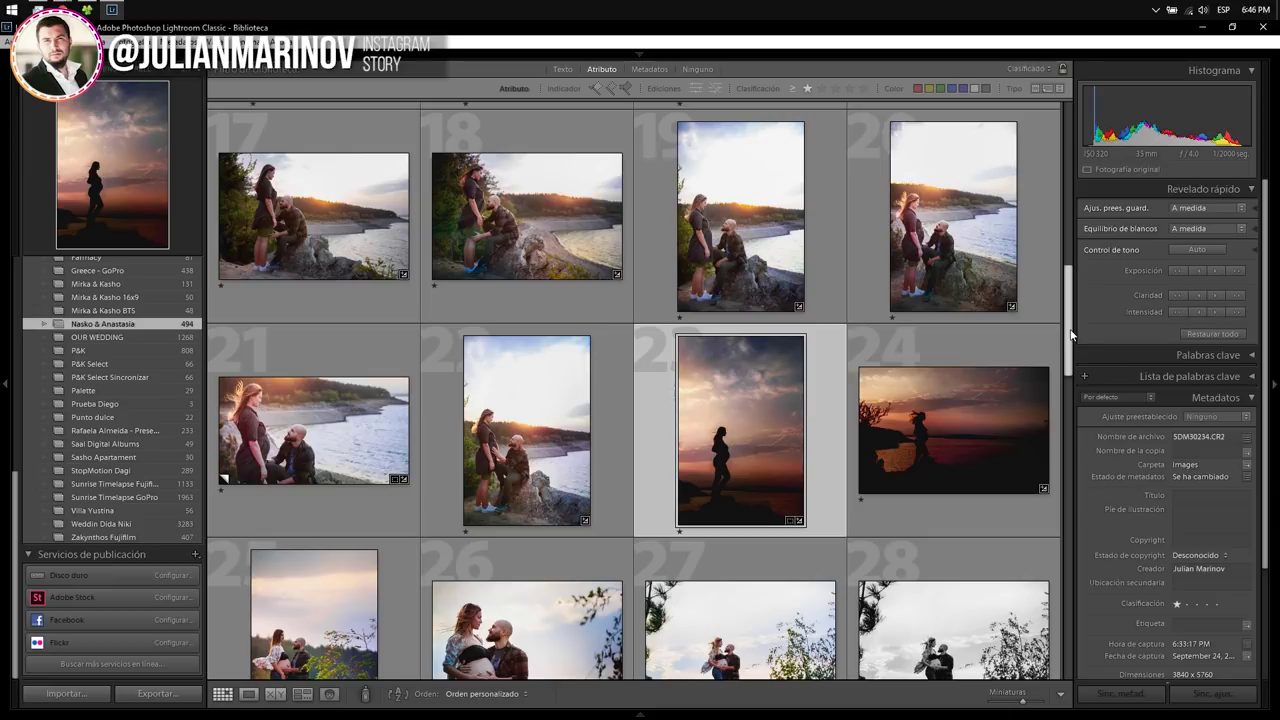
right_click(750, 396)
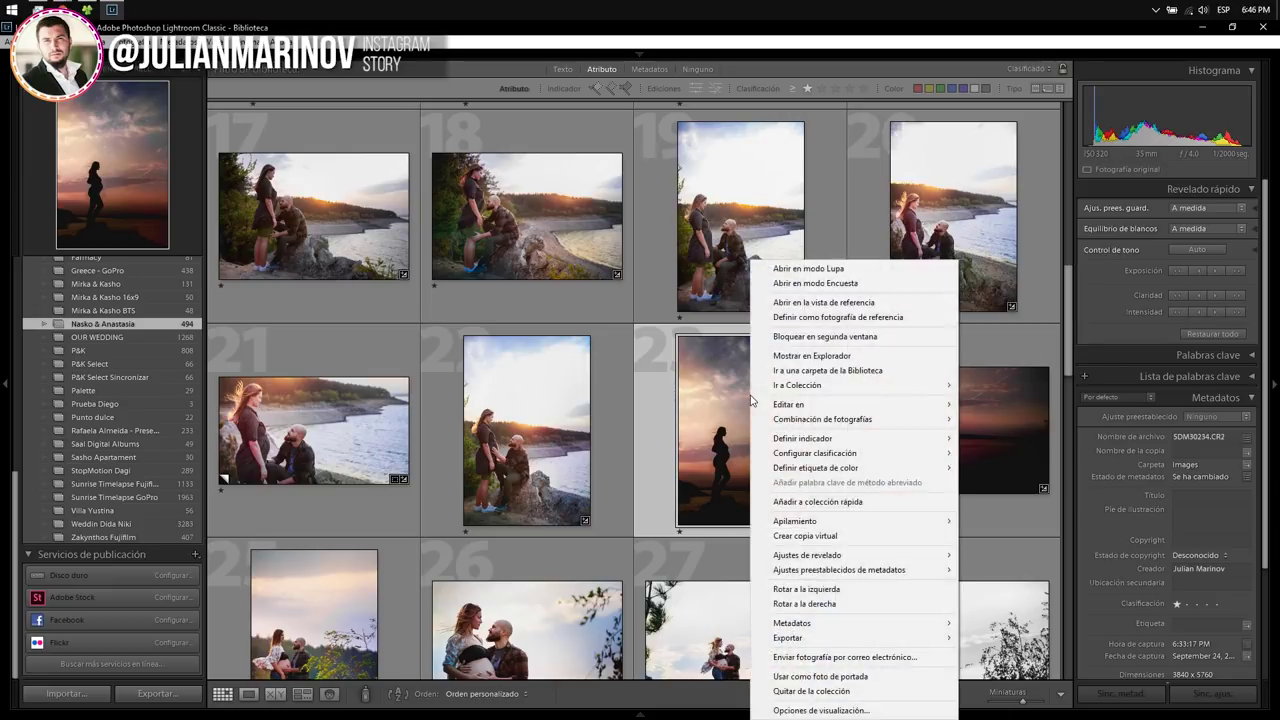
click(718, 401)
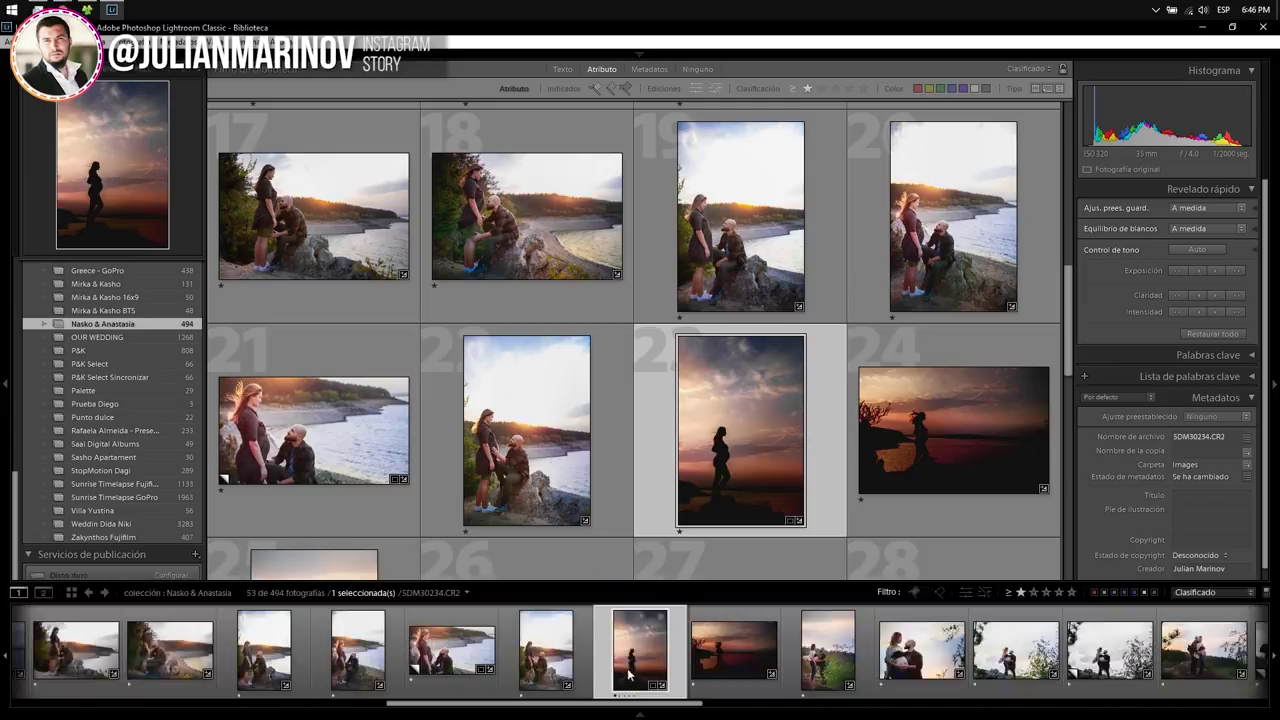
- Open the silhouette photo's export window, look over its settings, and cancel it
right_click(730, 487)
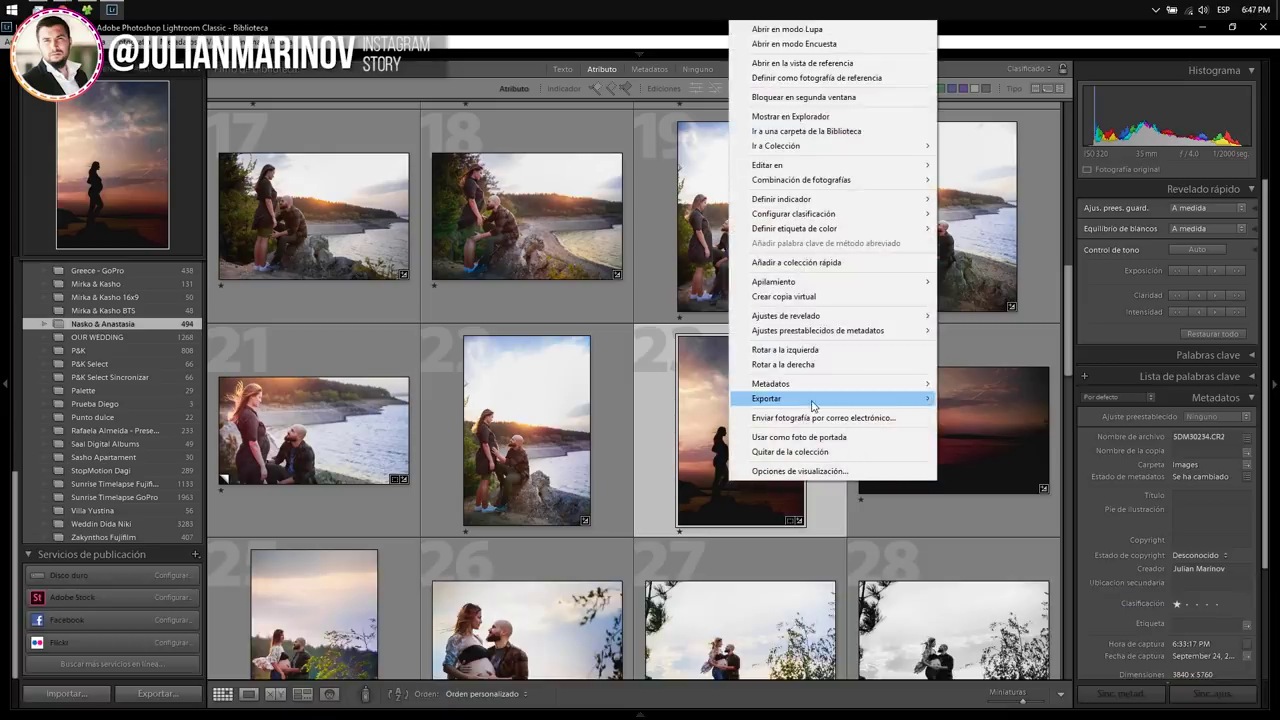
mouse_move(767, 398)
click(973, 296)
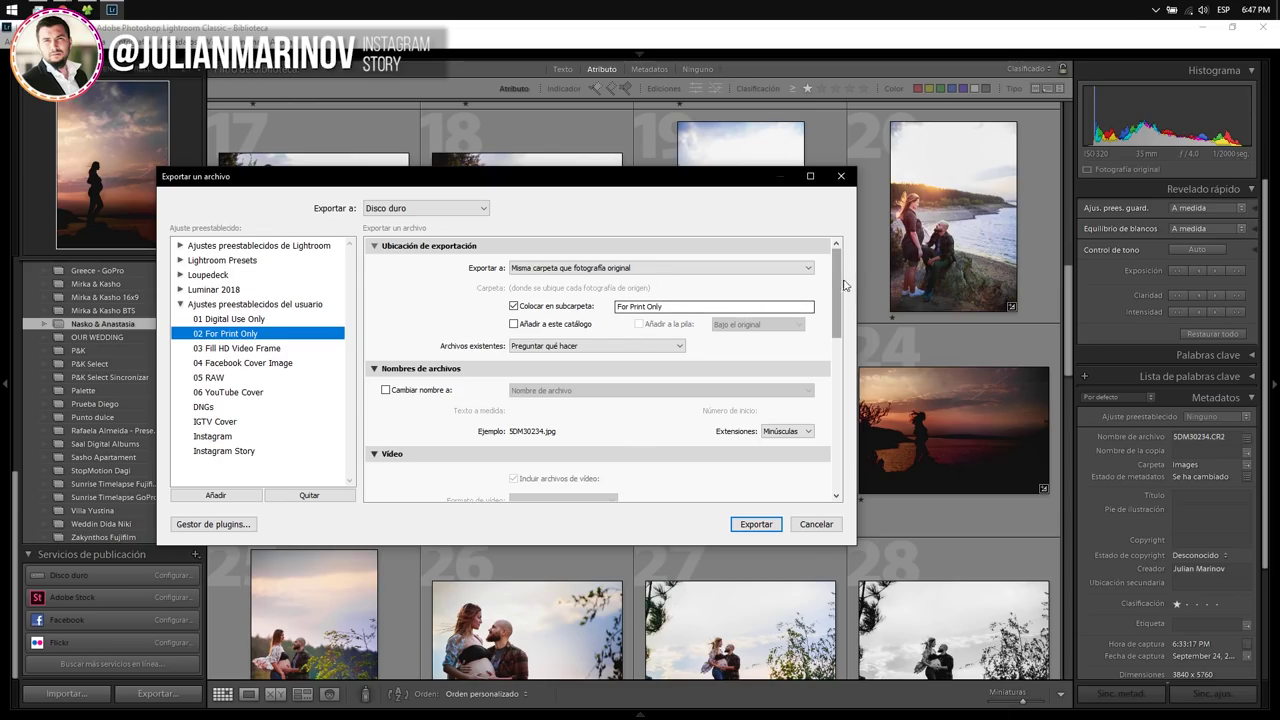
mouse_move(840, 284)
mouse_down()
mouse_move(826, 455)
mouse_move(841, 265)
mouse_up()
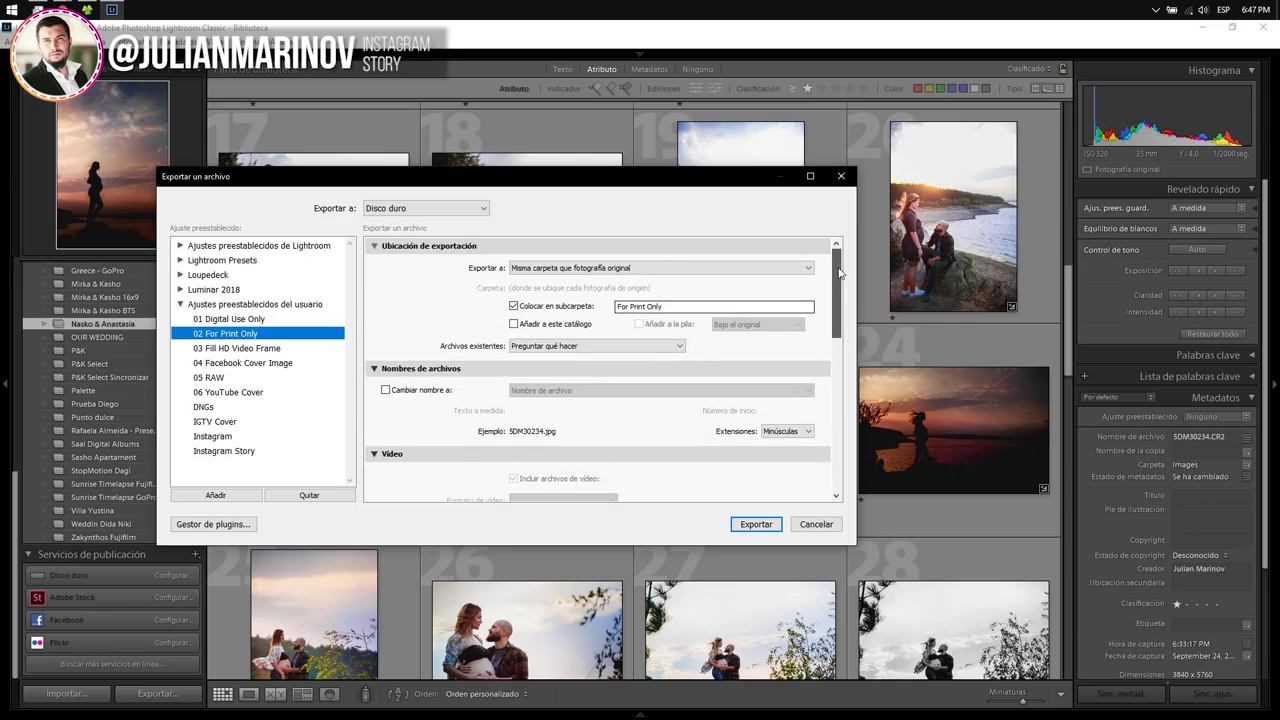
mouse_move(840, 272)
mouse_down()
mouse_move(842, 465)
mouse_move(831, 265)
mouse_up()
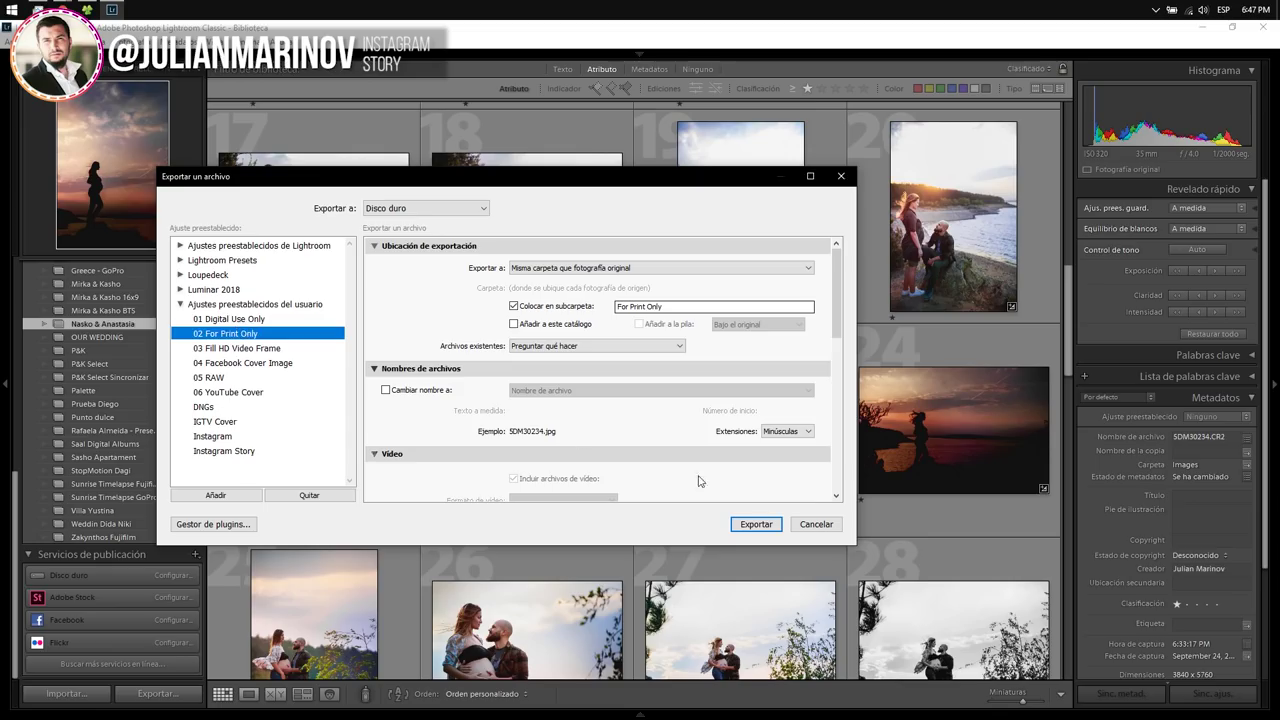
click(815, 527)
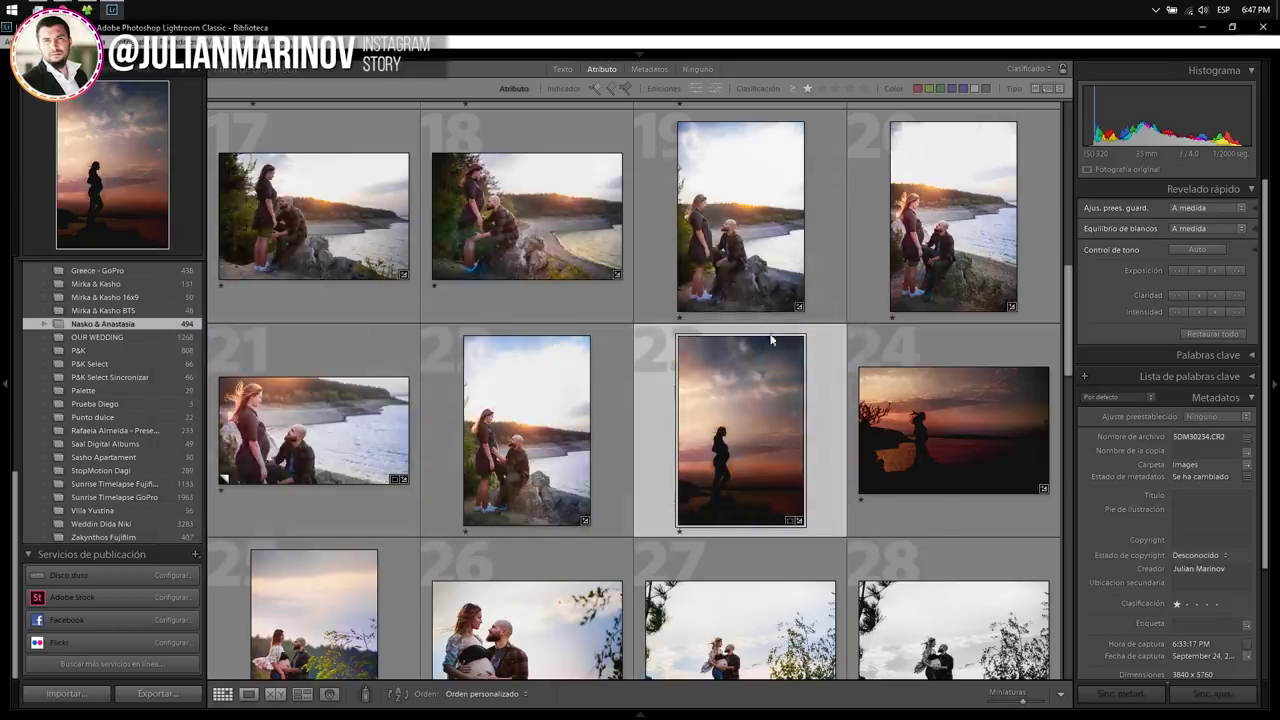
- Reopen the export window with 02 For Print Only, exporting to the For Print Only subfolder
right_click(732, 426)
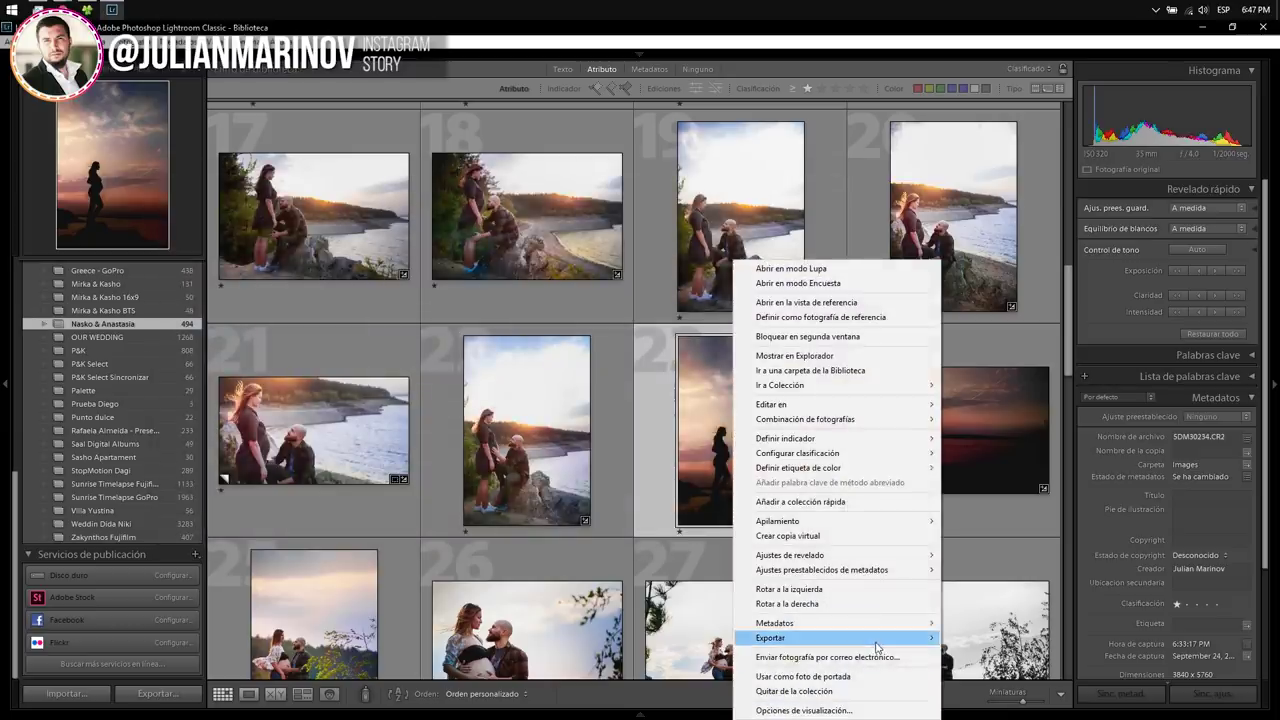
mouse_move(800, 638)
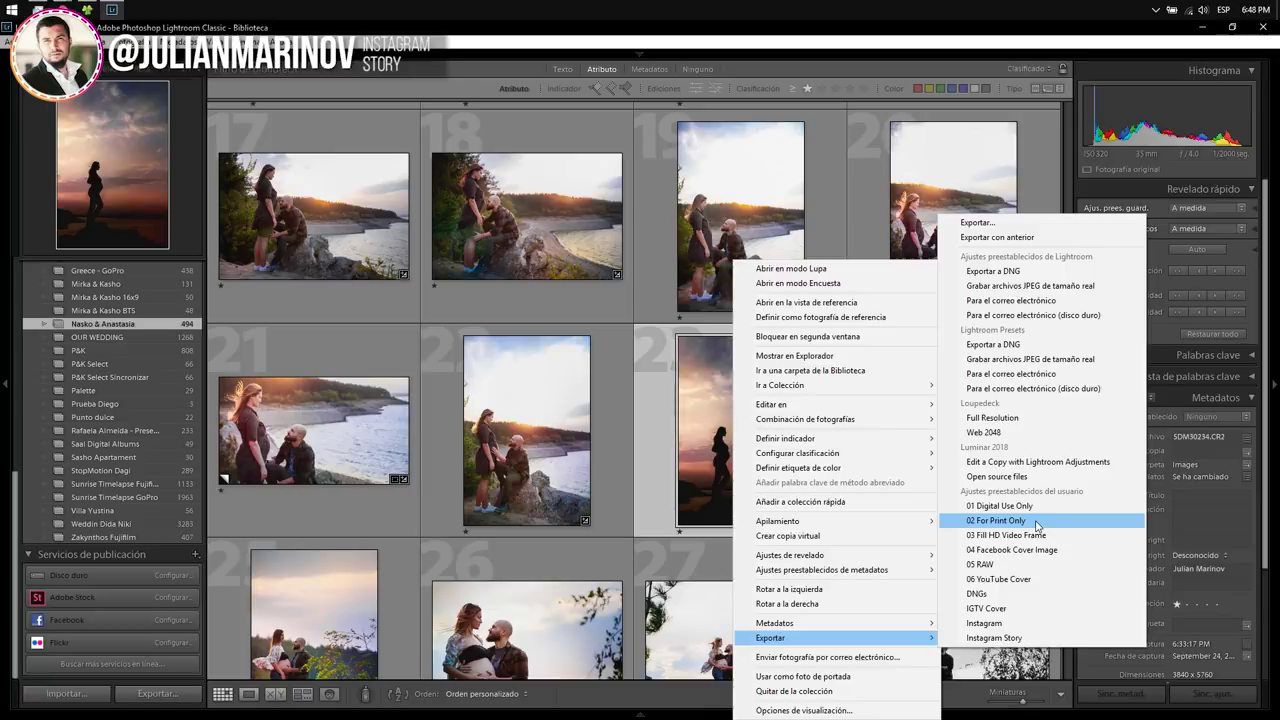
click(998, 226)
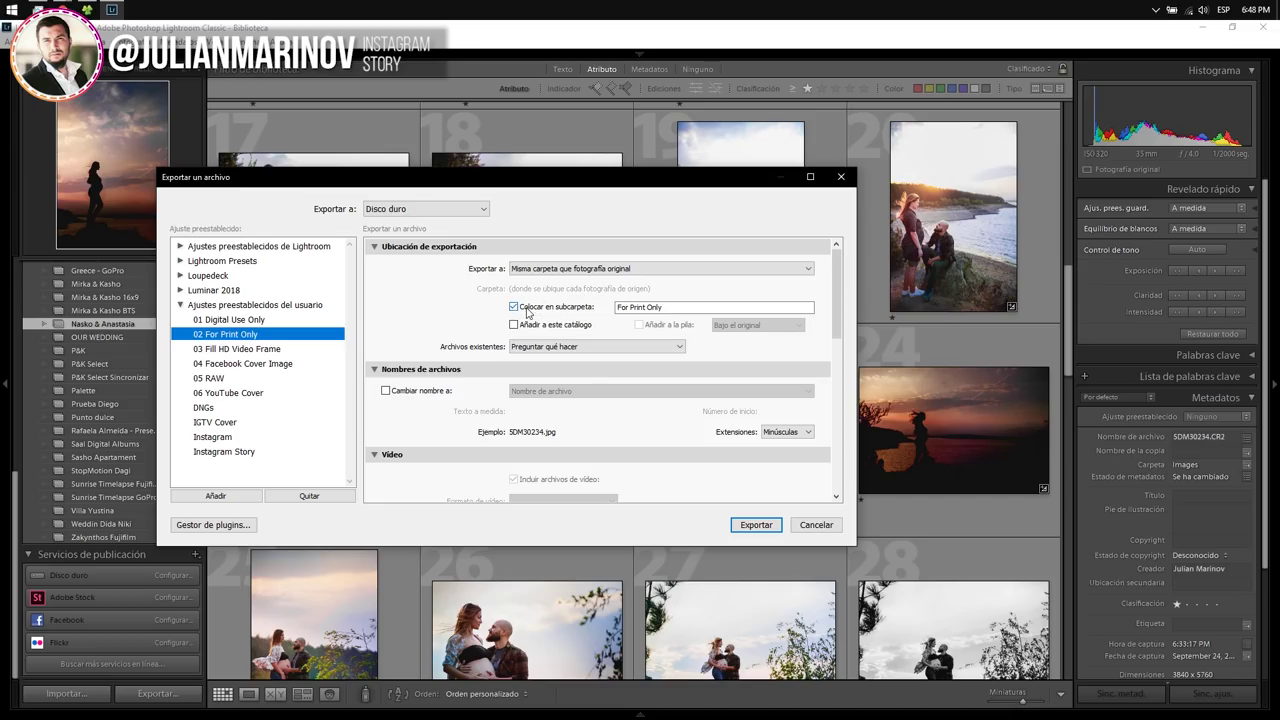
click(621, 308)
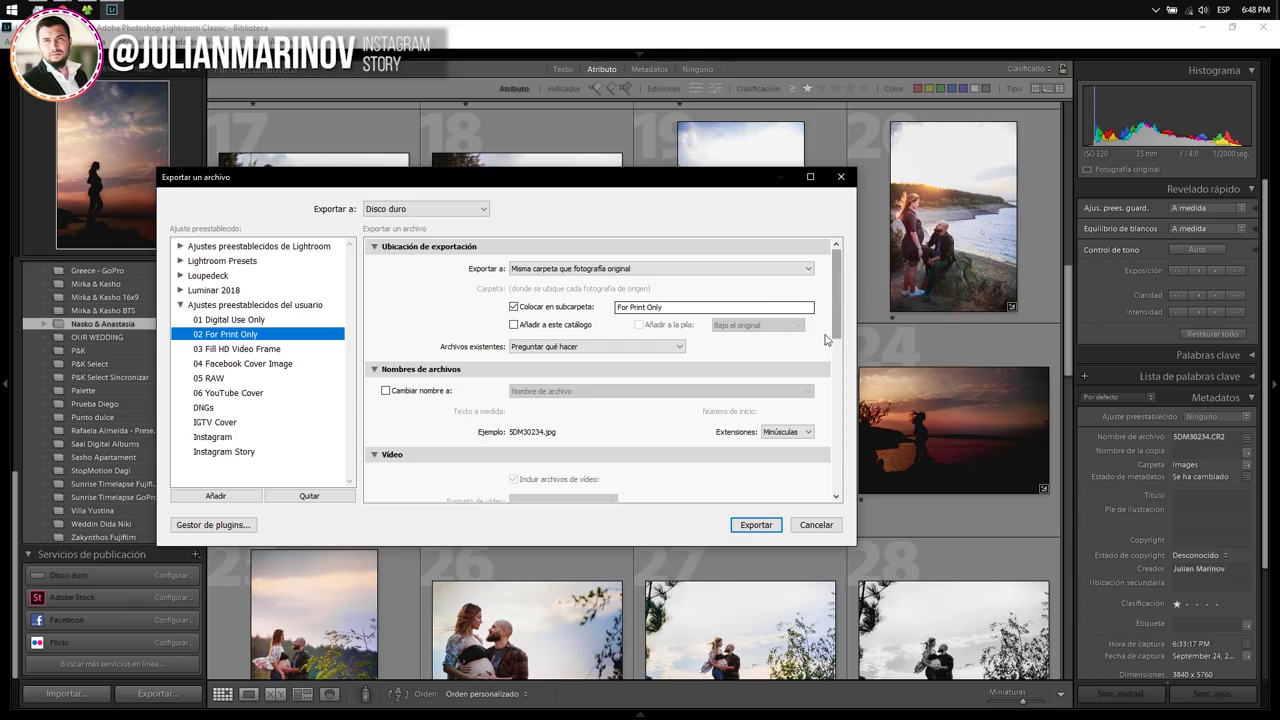
- Review the 02 For Print Only settings: JPEG quality 100, sRGB, 300 ppi, no resizing
drag(839, 326, 838, 431)
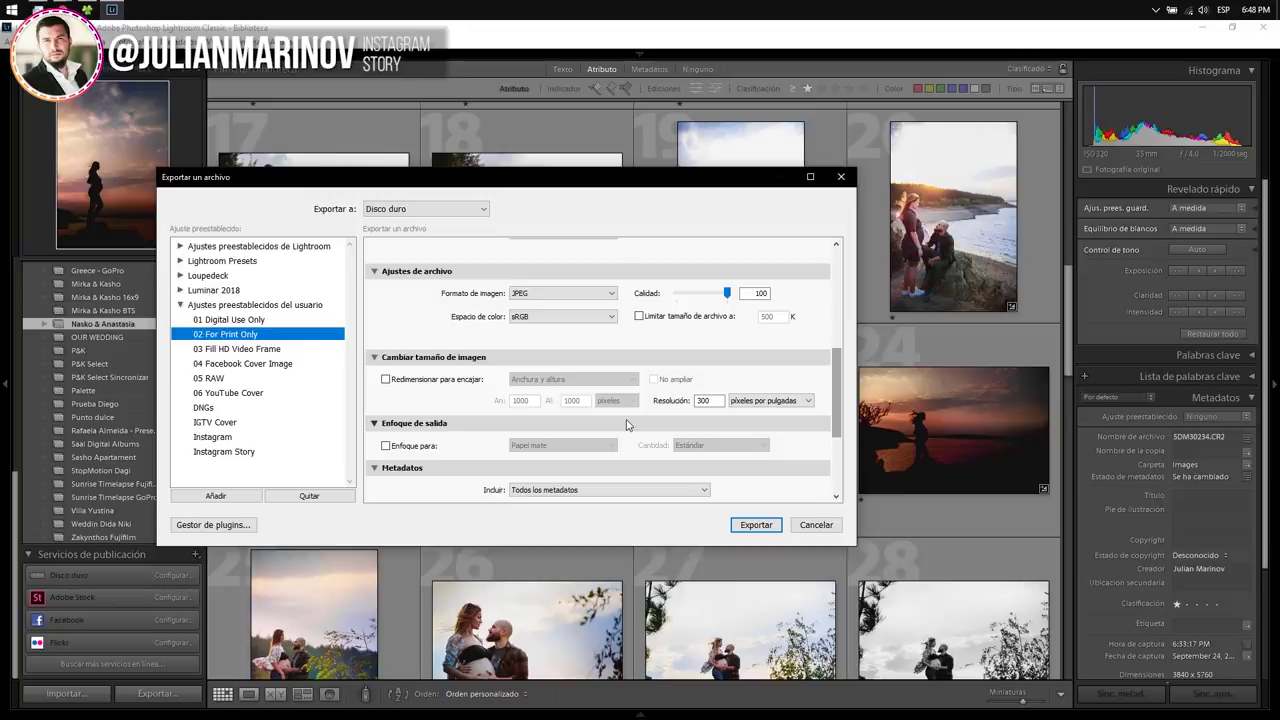
click(699, 401)
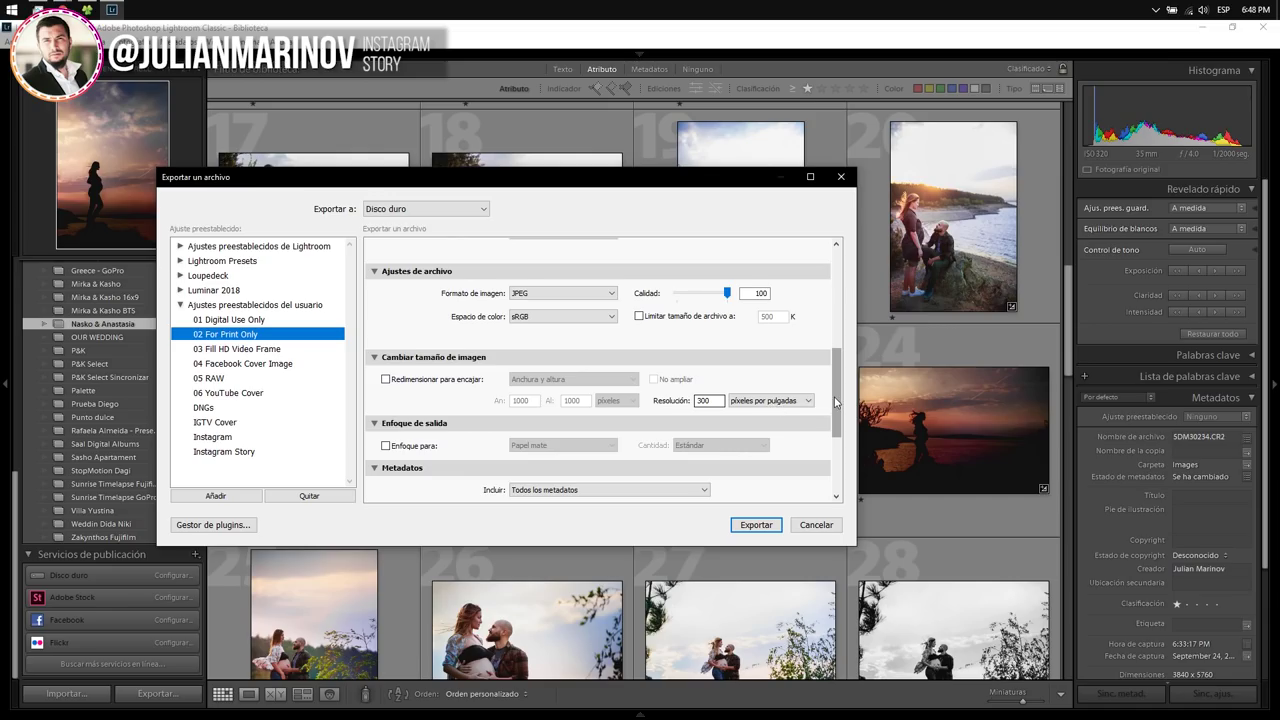
drag(836, 401, 822, 473)
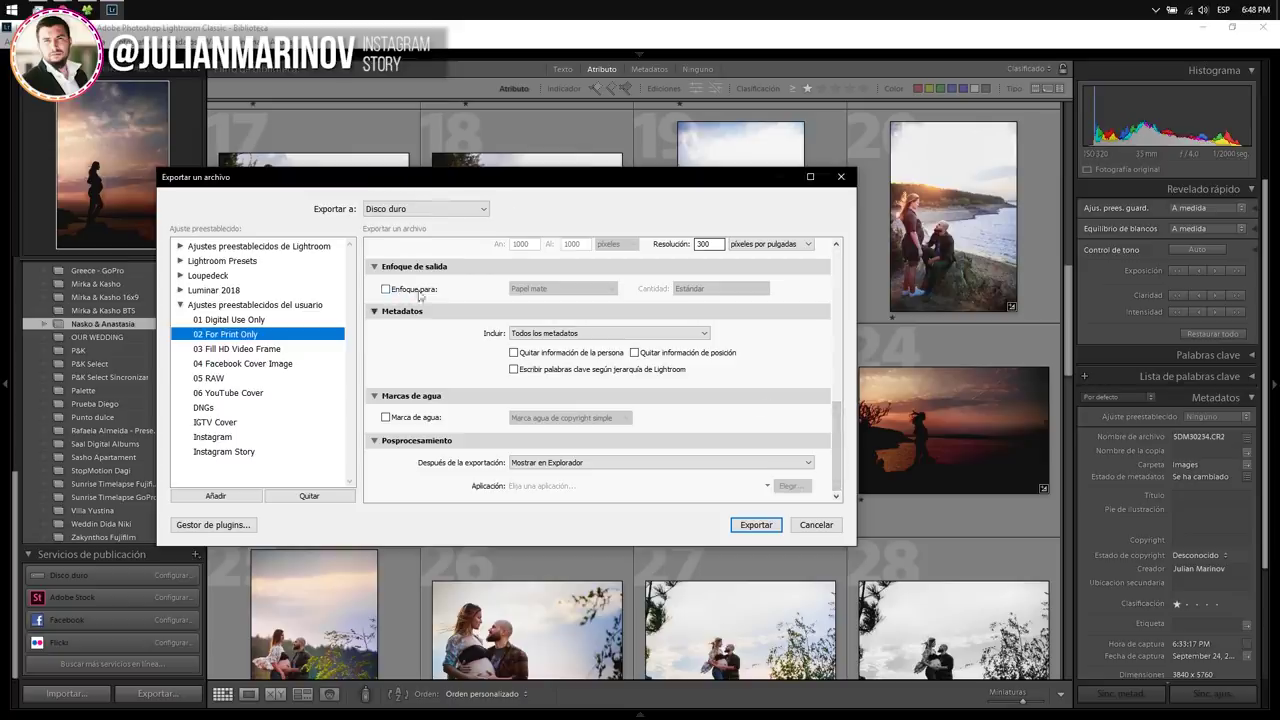
drag(837, 440, 824, 252)
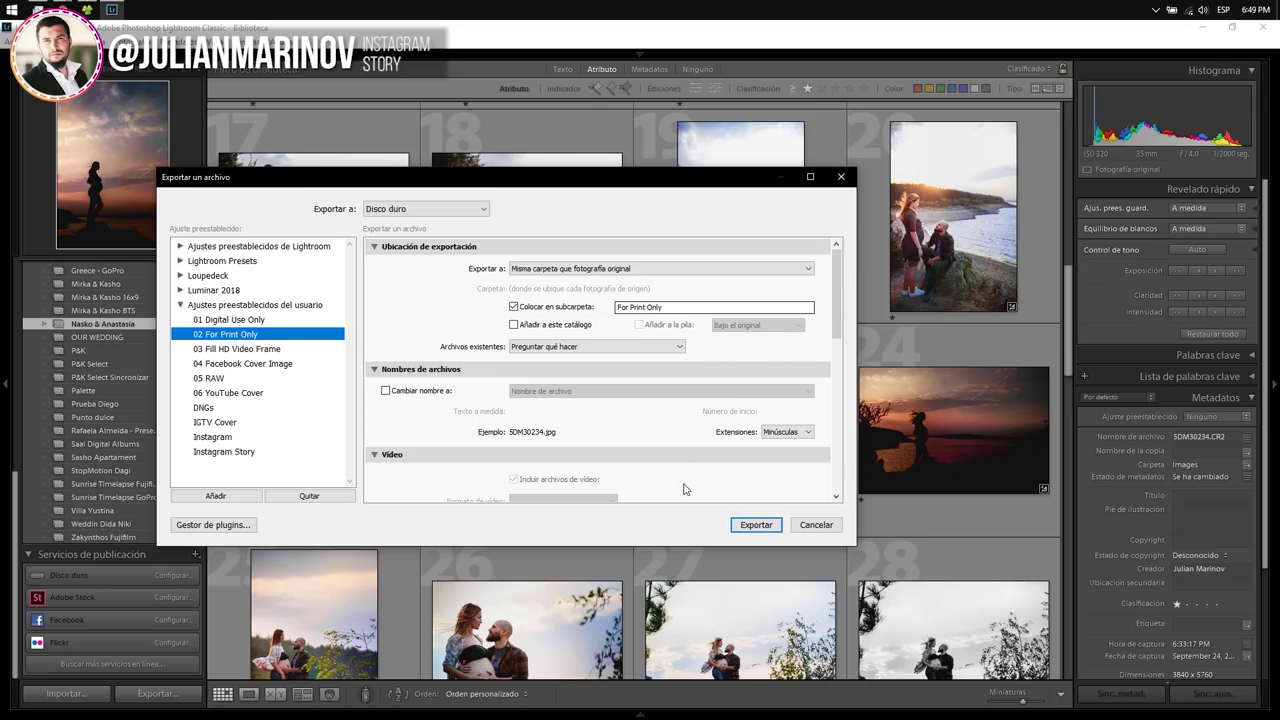
- Export the photo, preview the JPEG in For Print Only, then delete that folder
click(757, 525)
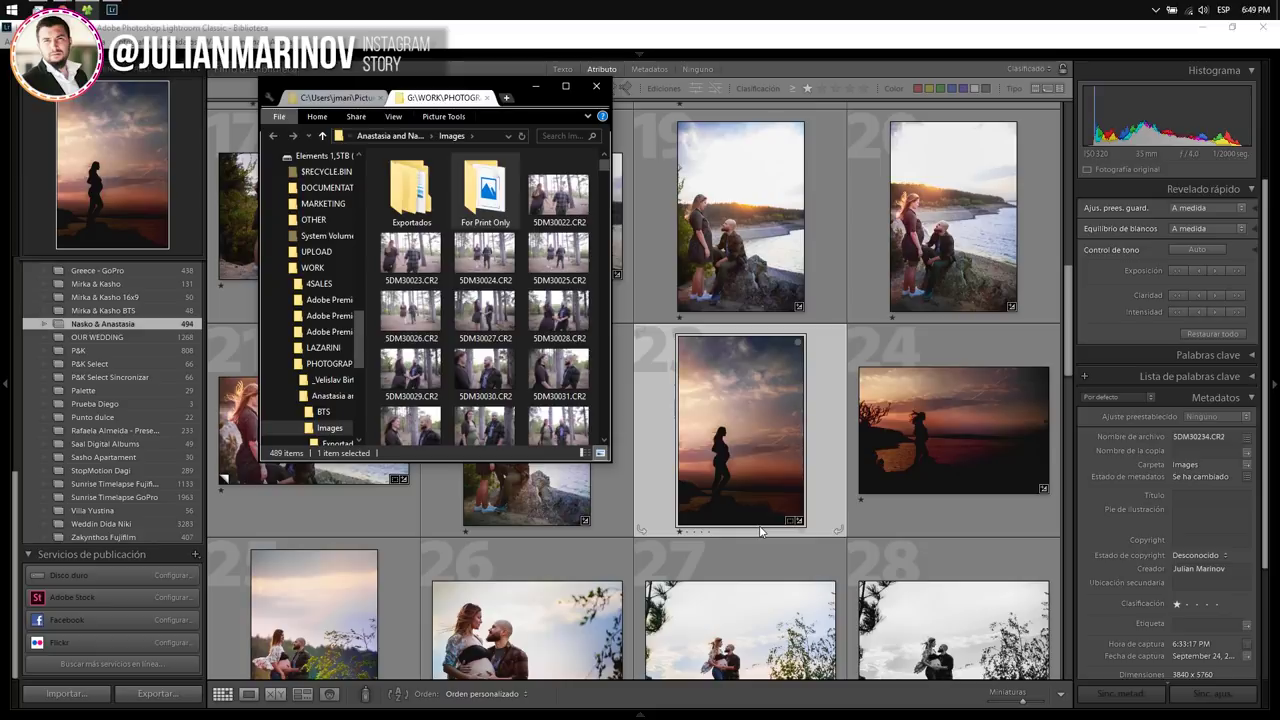
double_click(493, 215)
click(409, 203)
double_click(409, 200)
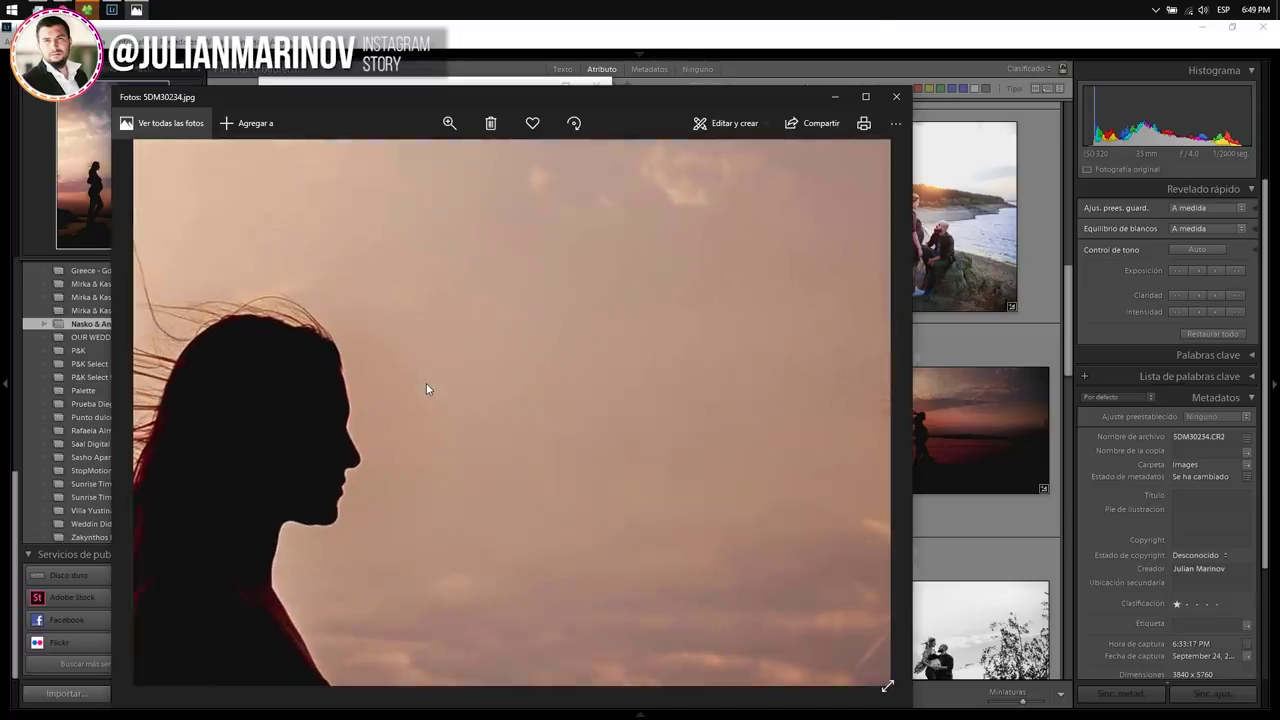
click(896, 96)
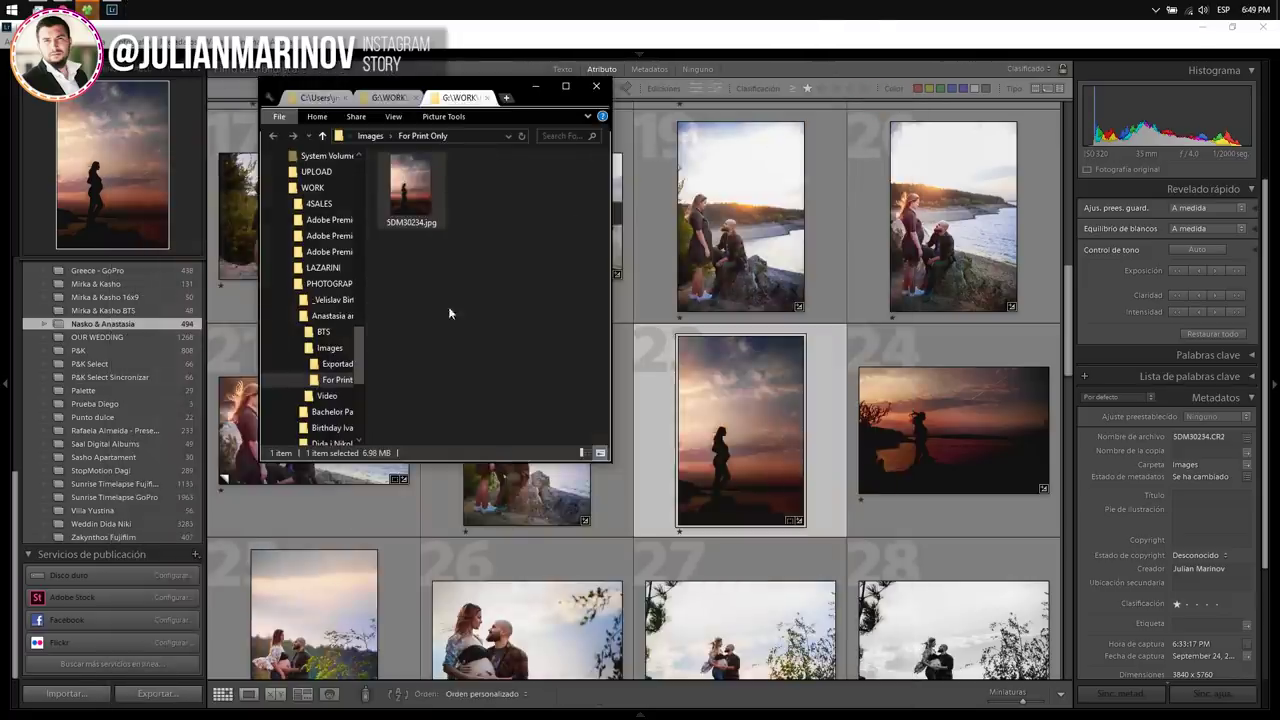
key(alt+Up)
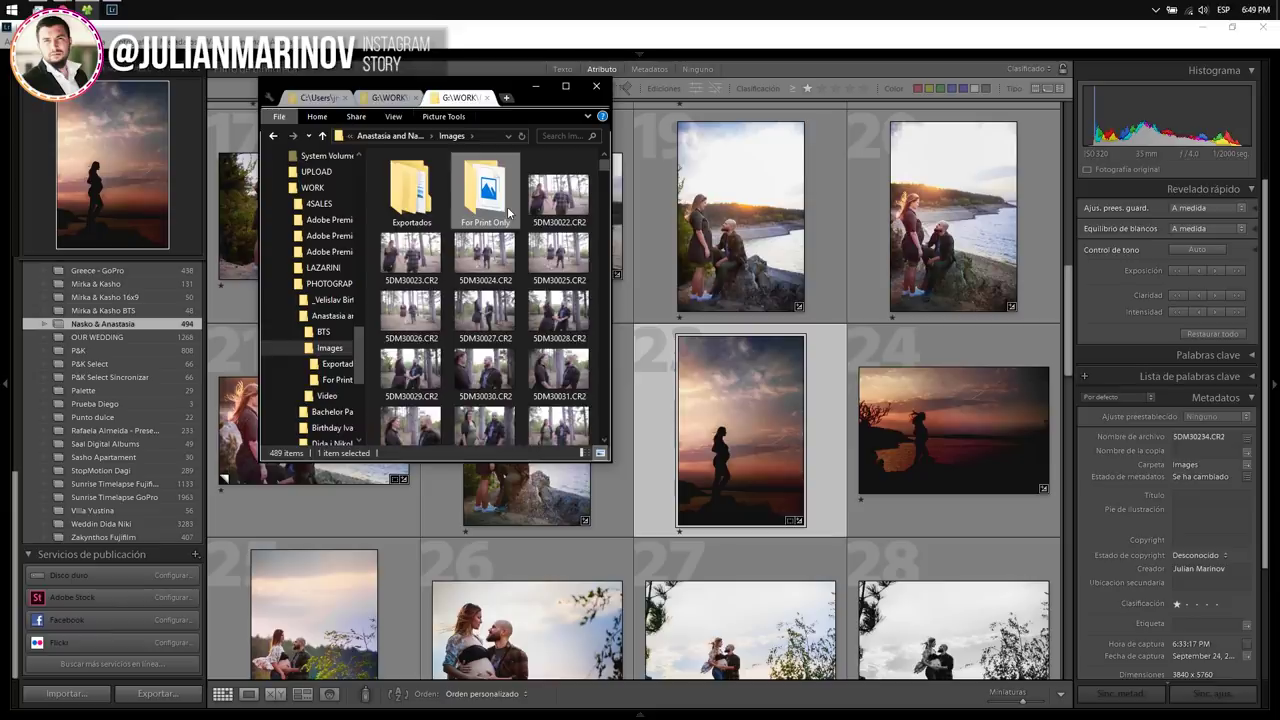
key(Delete)
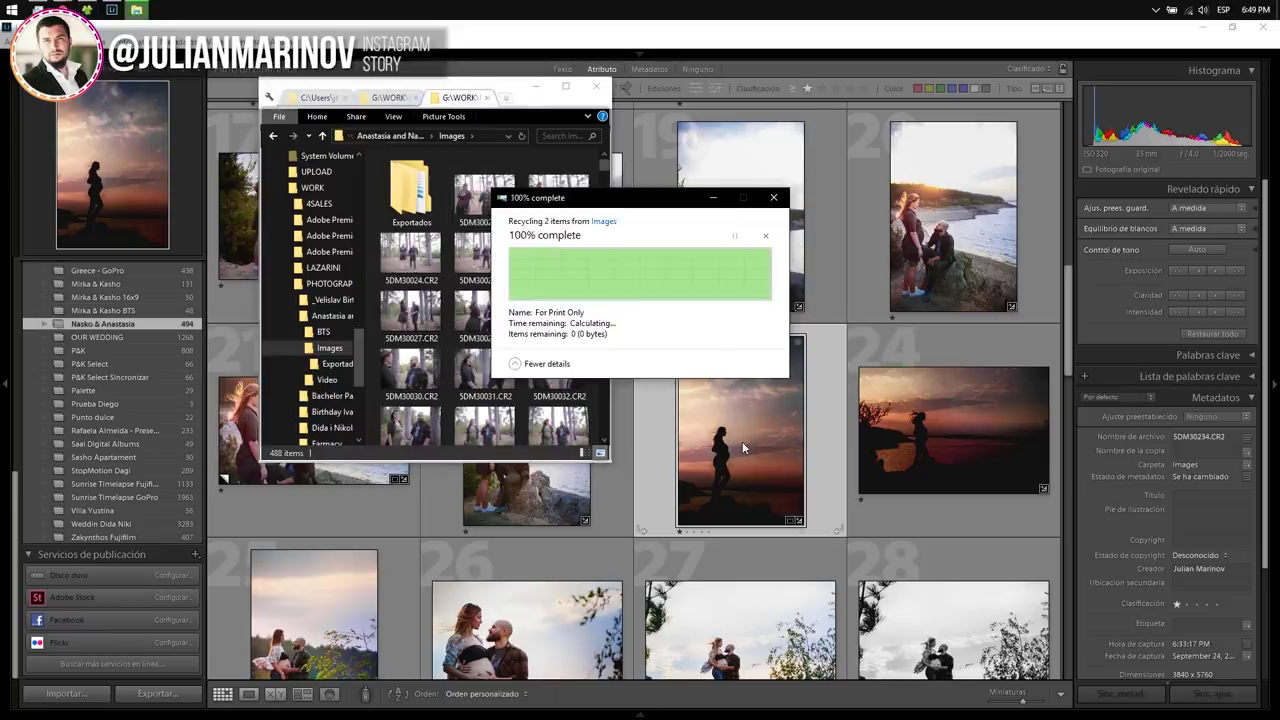
- Reopen the silhouette photo's export window and scroll the 02 For Print Only settings to Post-Processing
right_click(742, 443)
mouse_move(780, 637)
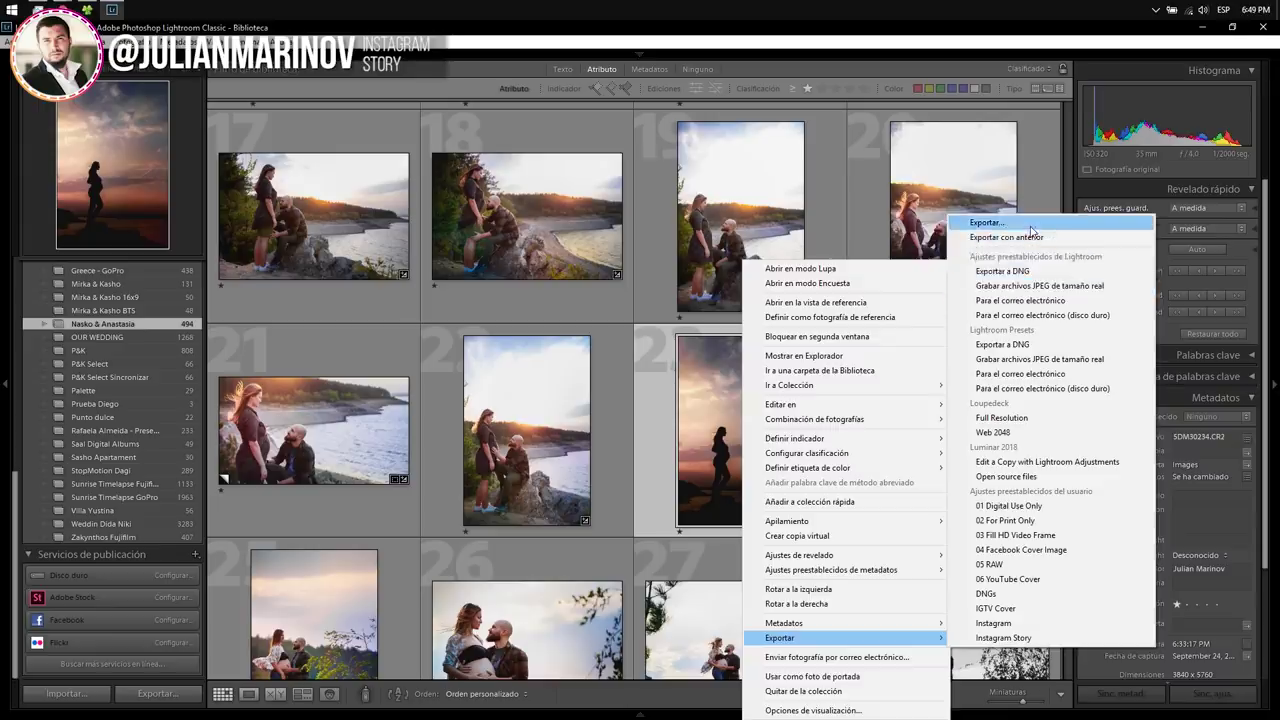
click(1030, 224)
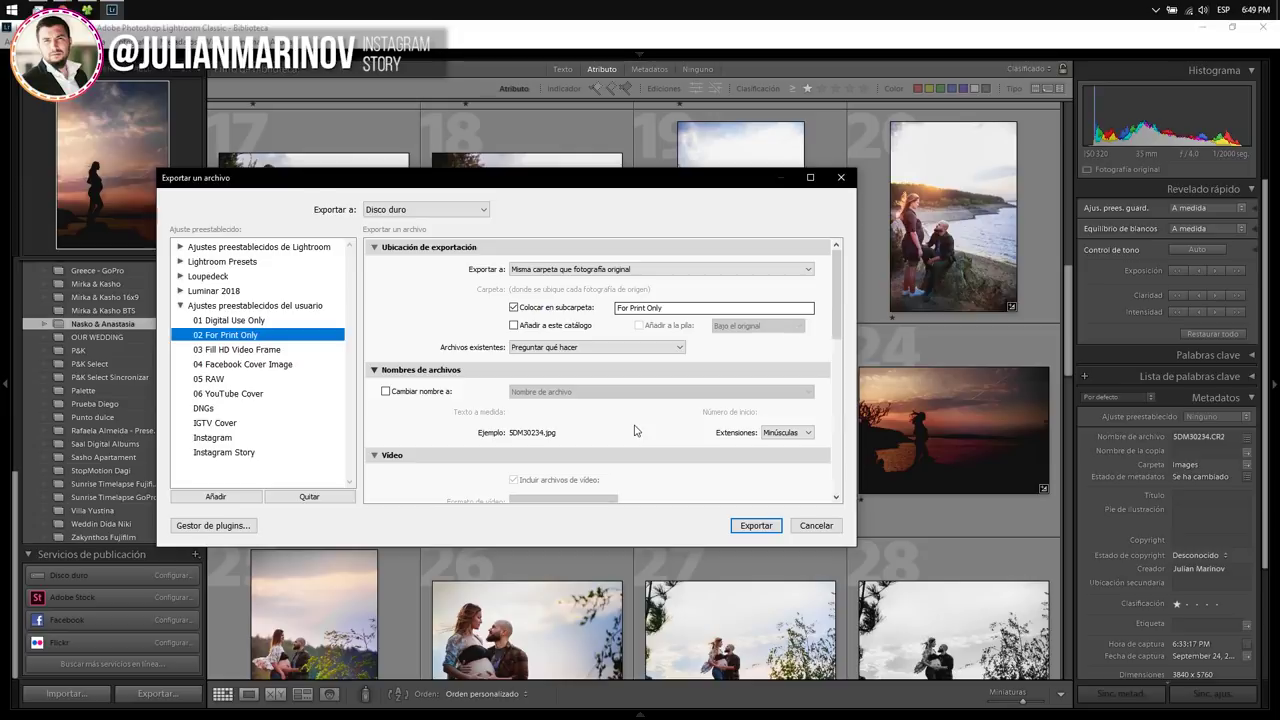
scroll(836, 323, down, 1)
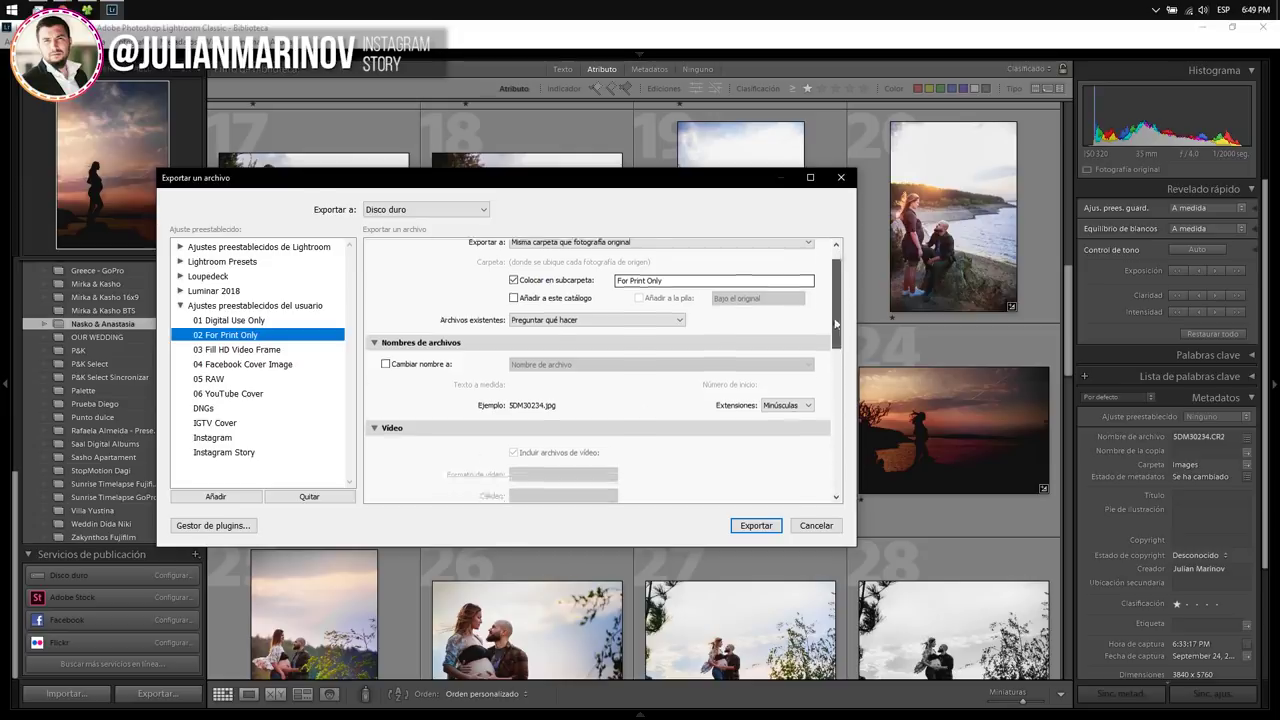
scroll(811, 391, down, 10)
scroll(811, 434, down, 4)
scroll(806, 400, up, 2)
scroll(793, 287, up, 13)
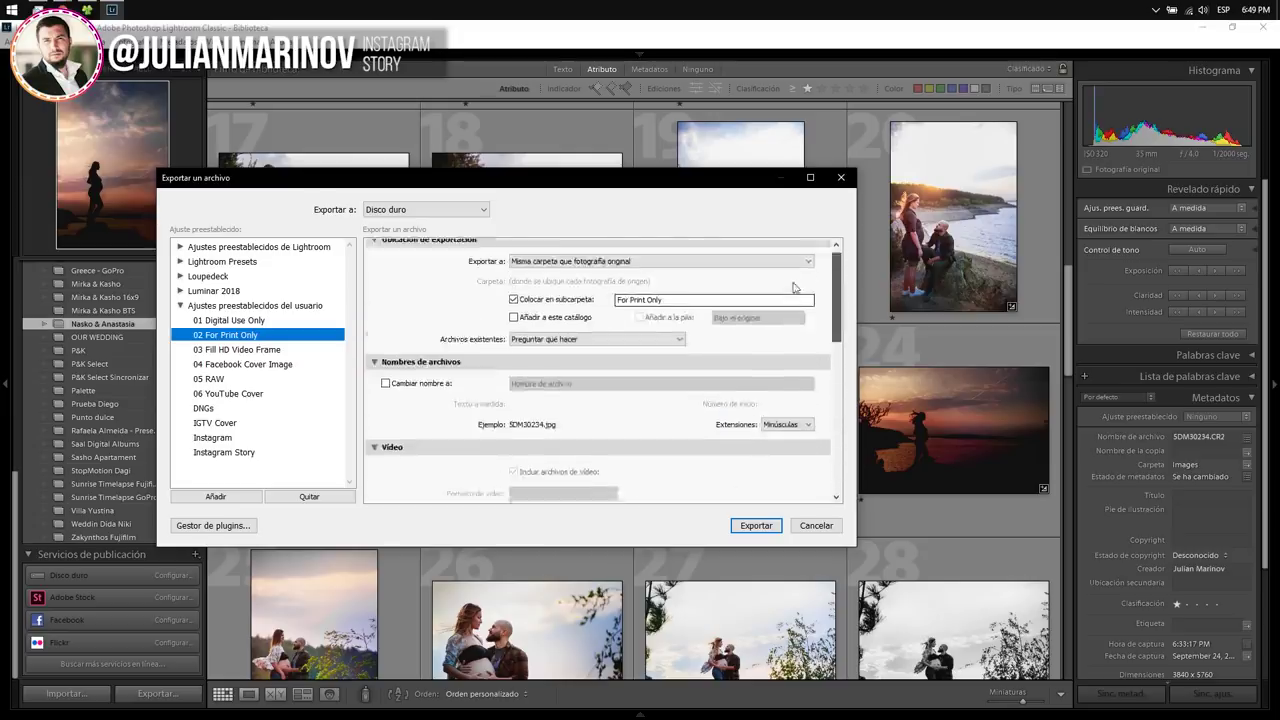
scroll(795, 282, up, 1)
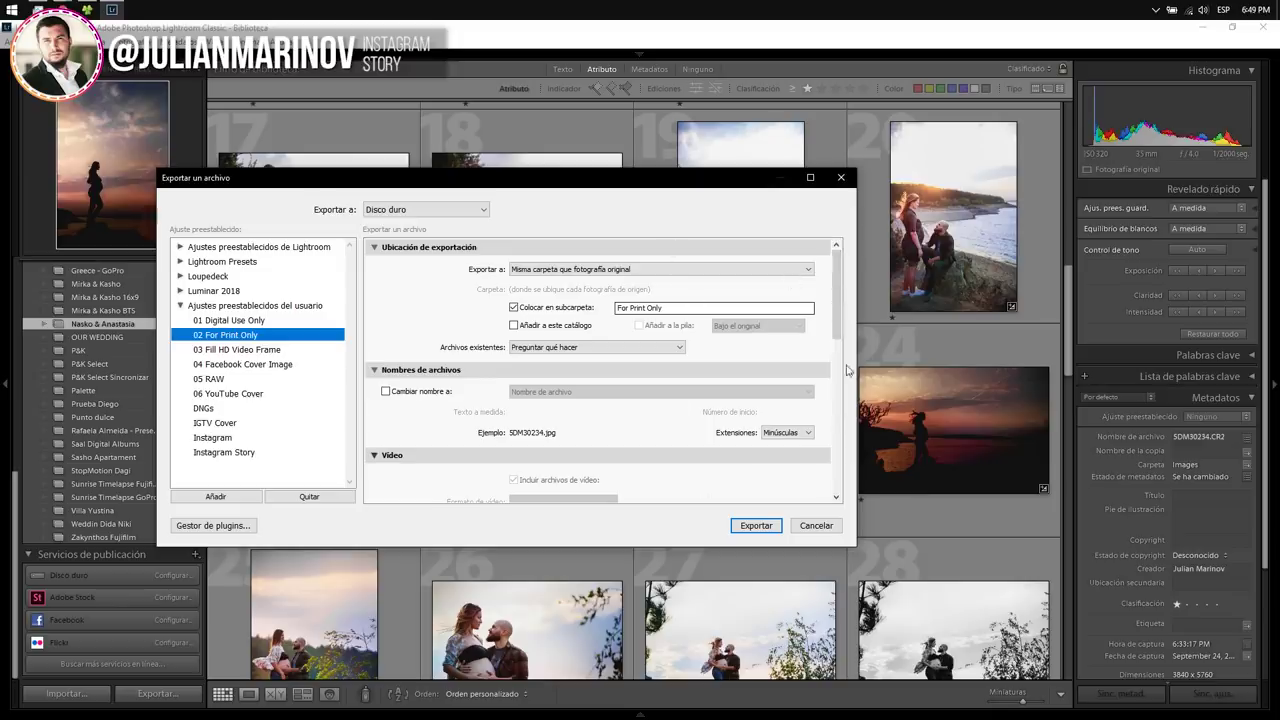
drag(838, 330, 800, 518)
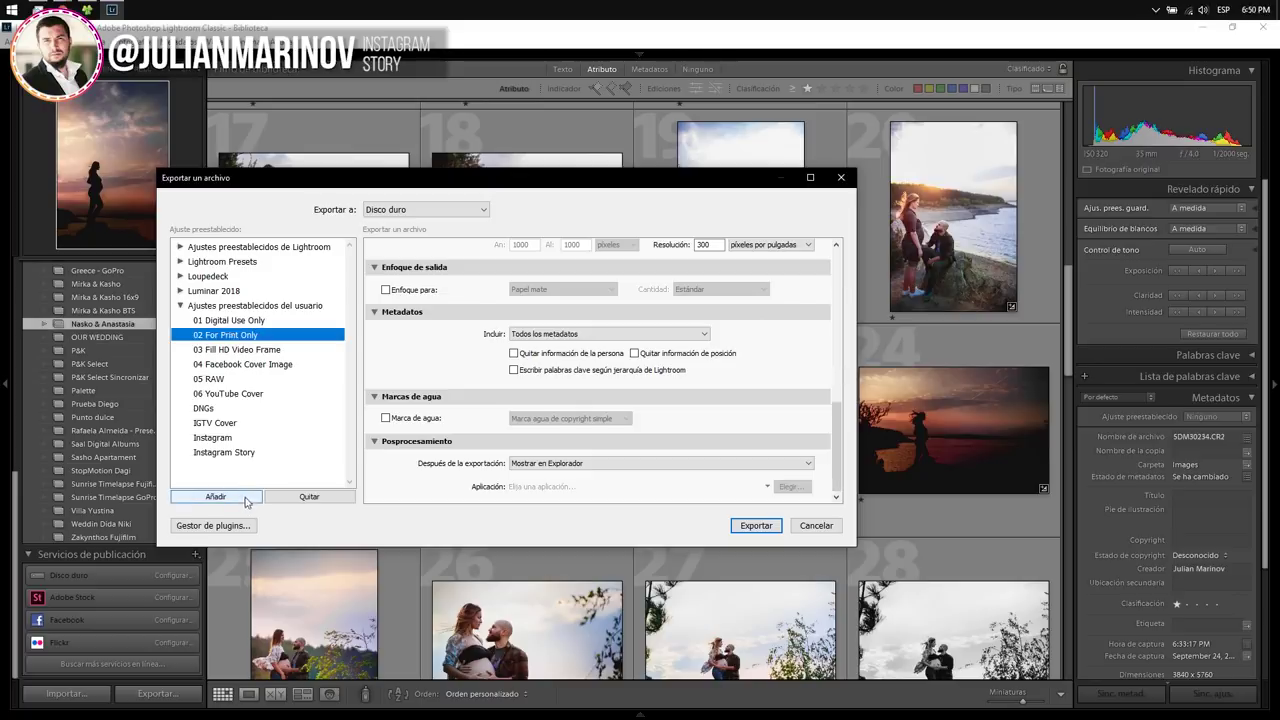
- Load 01 Digital Use Only and review its sRGB JPEG, 500K cap, 1920 px long edge
click(249, 324)
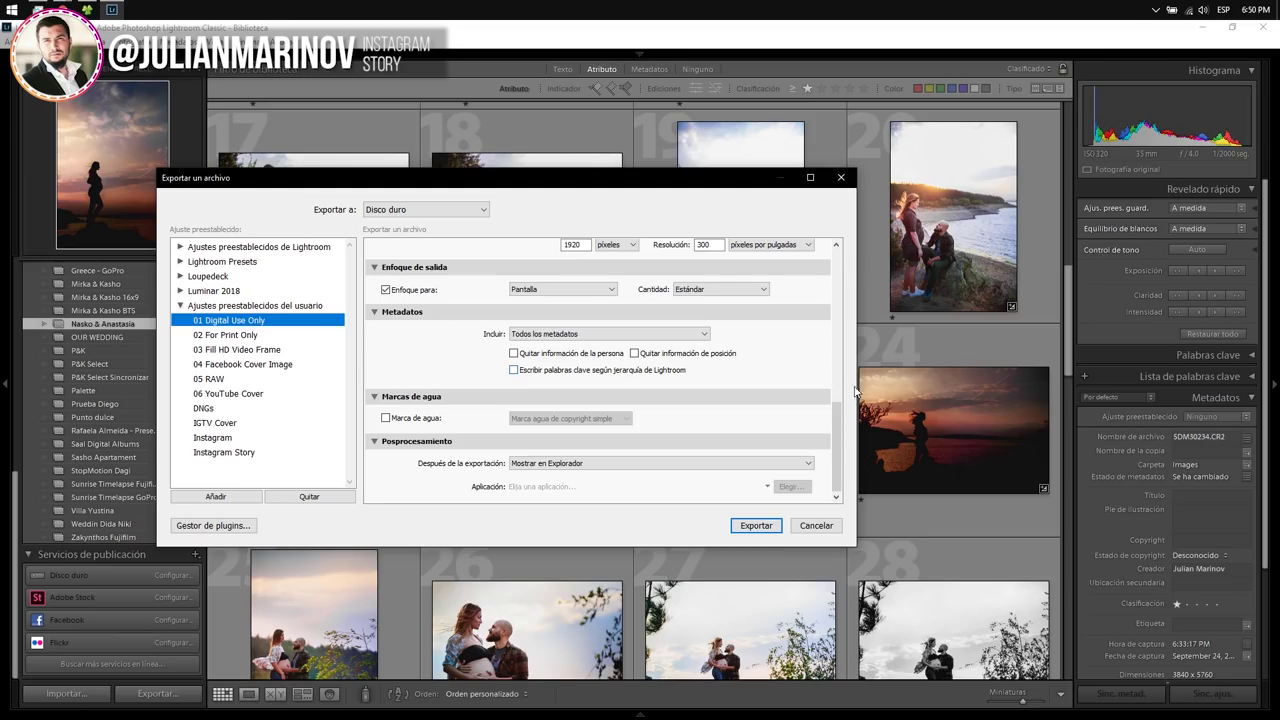
drag(839, 425, 828, 233)
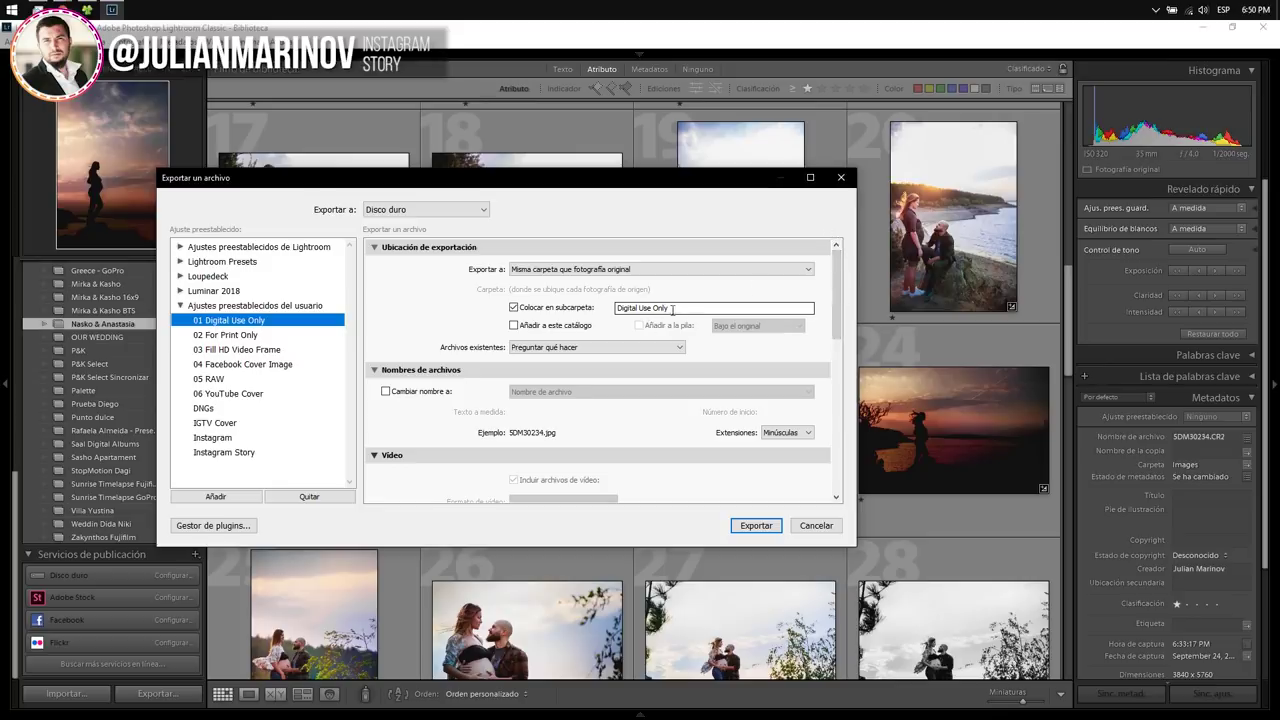
drag(840, 294, 845, 395)
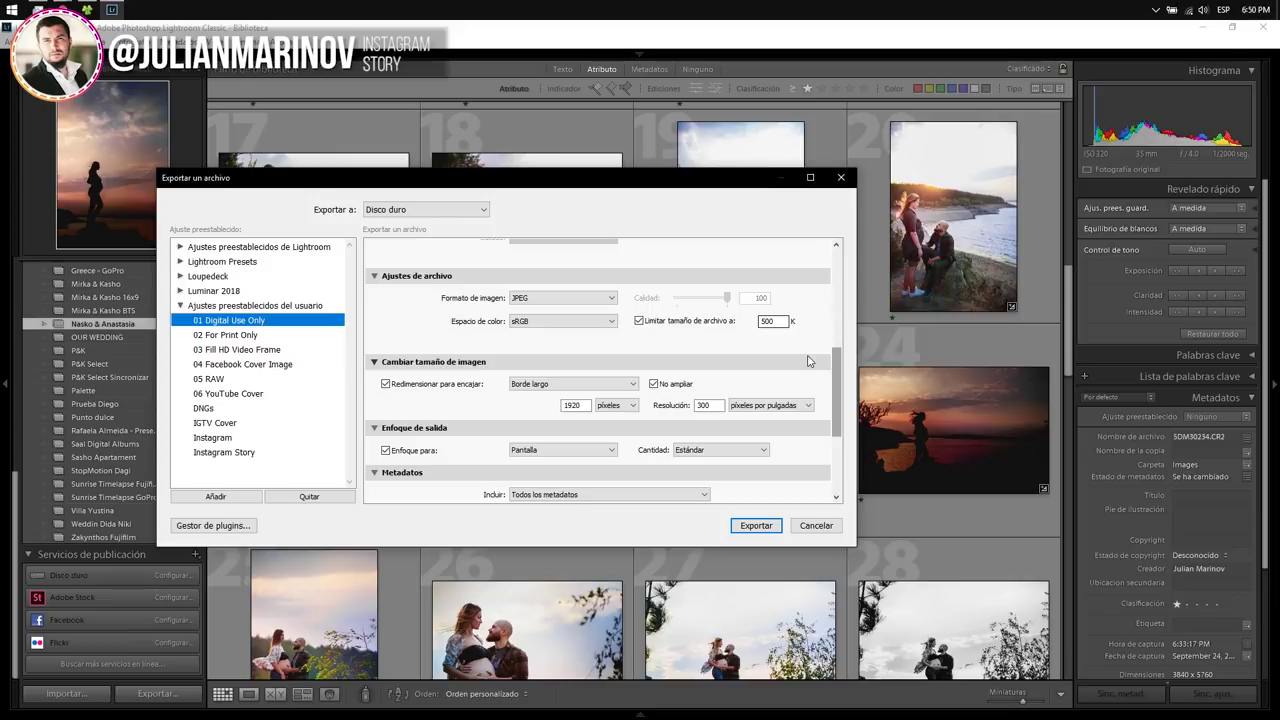
click(575, 405)
click(701, 405)
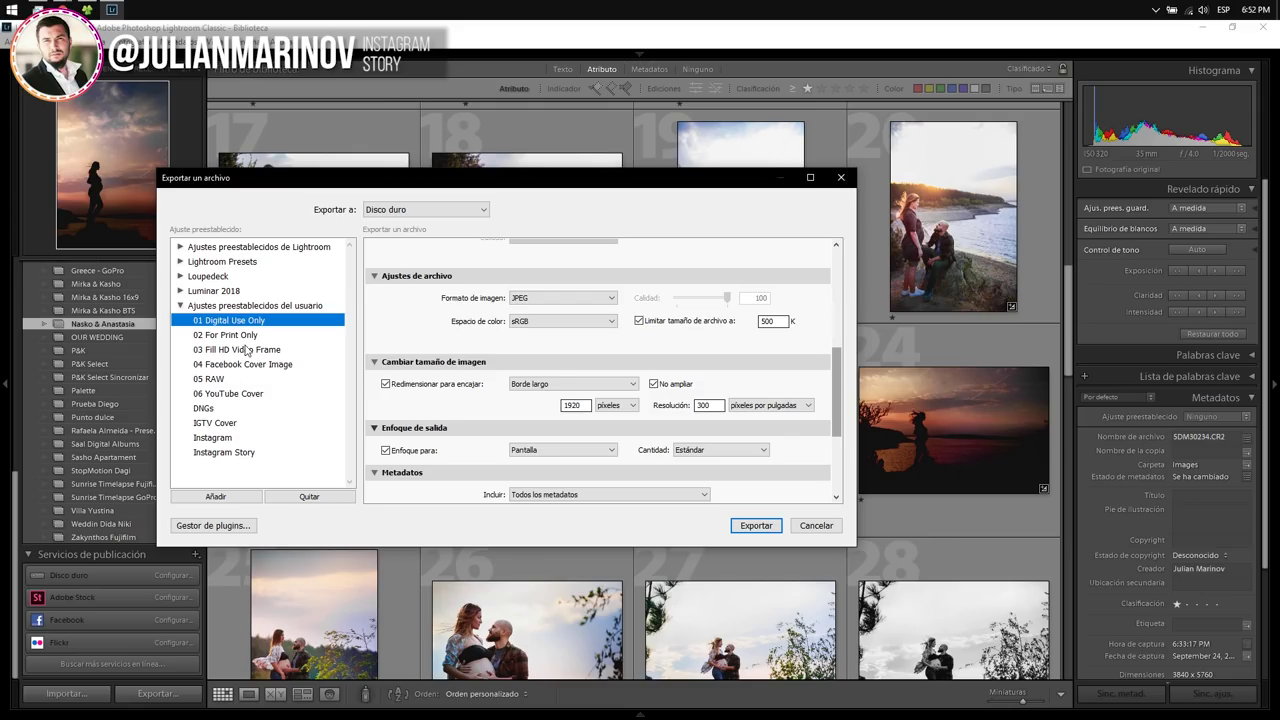
- Load 03 Fill HD Video Frame to compare its 1920×1080 sizing, then reload 02 For Print Only
click(246, 350)
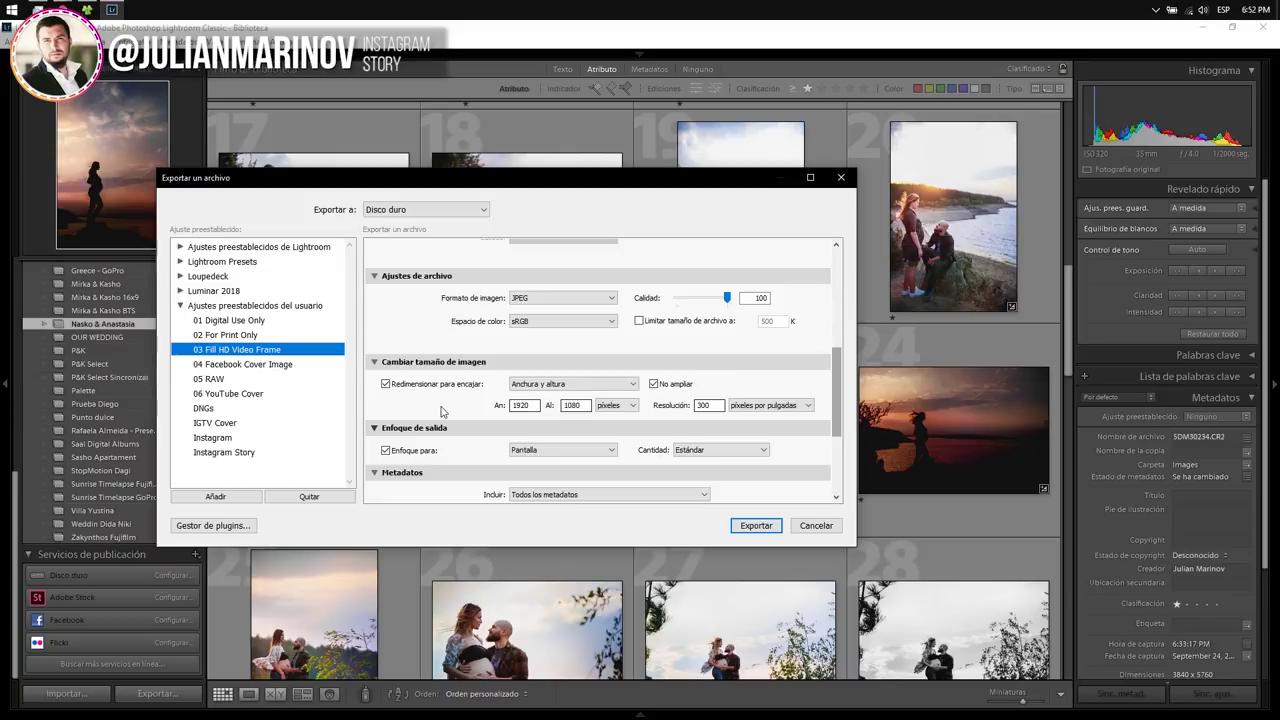
click(247, 337)
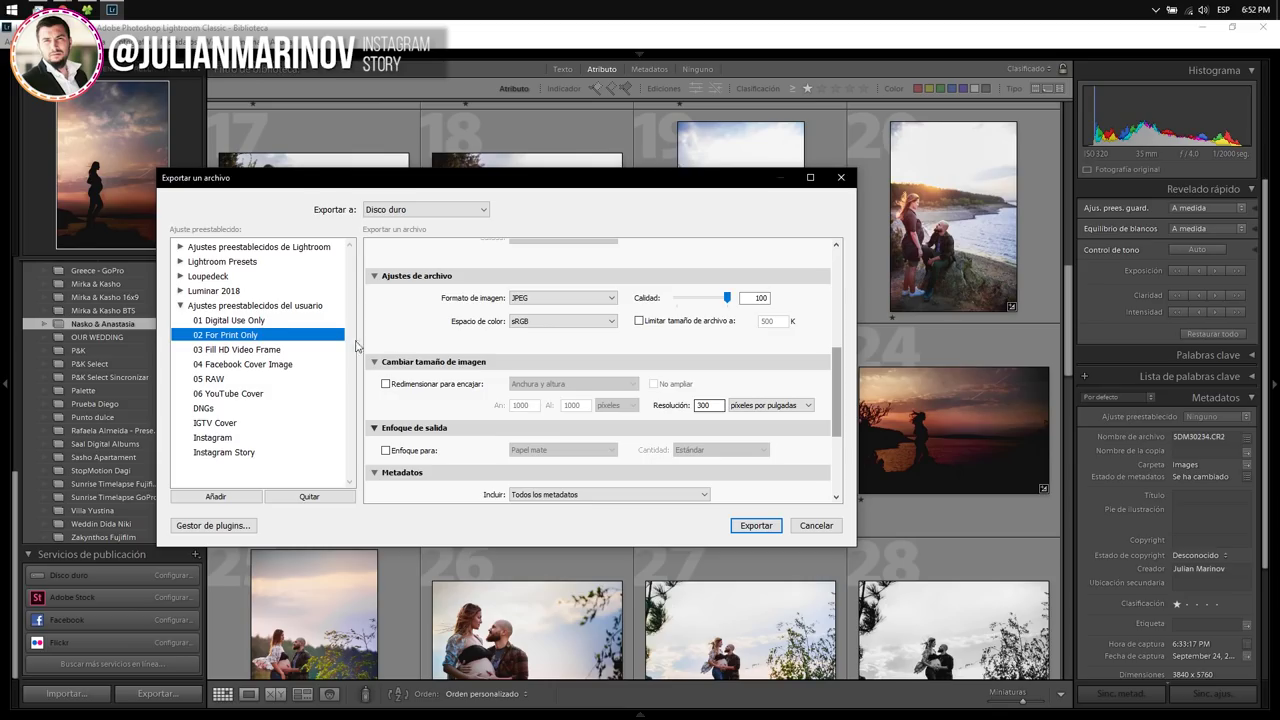
- Switch back to the 03 Fill HD Video Frame preset: quality-100 JPEG fitted to 1920×1080
click(276, 350)
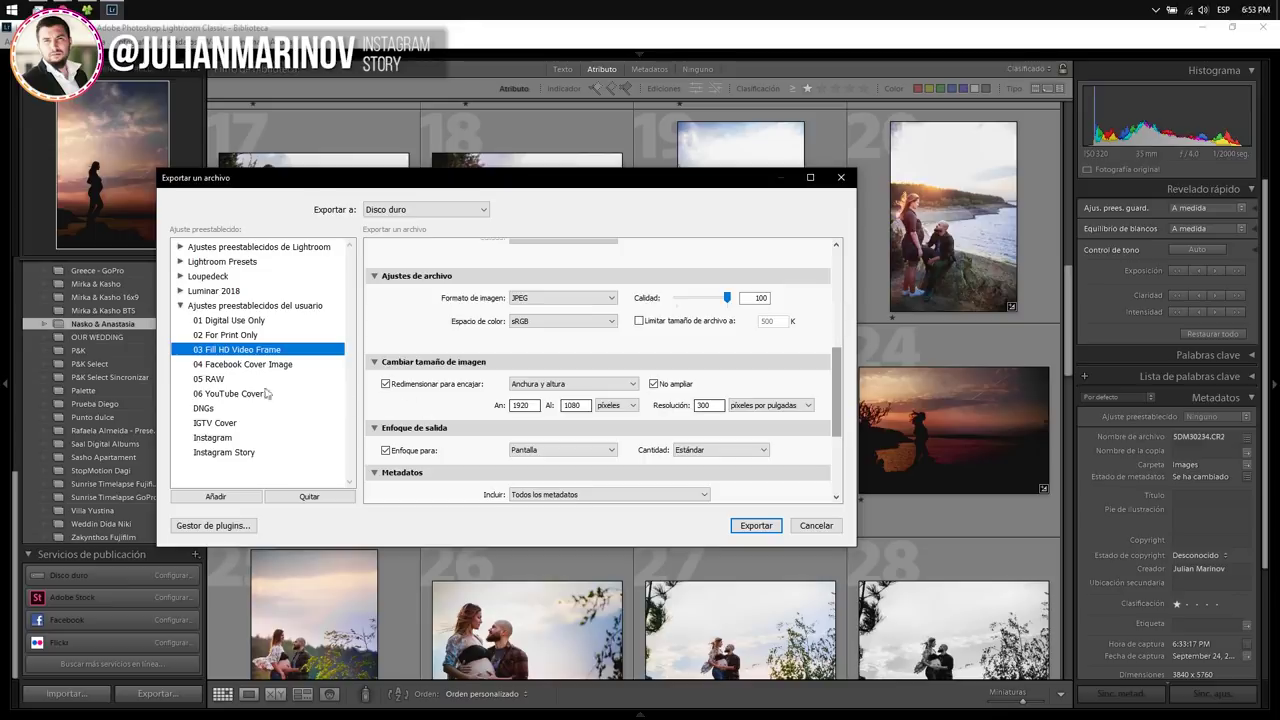
- Preview the 05 RAW and 04 Facebook Cover Image presets, then cancel the Export dialog
click(210, 380)
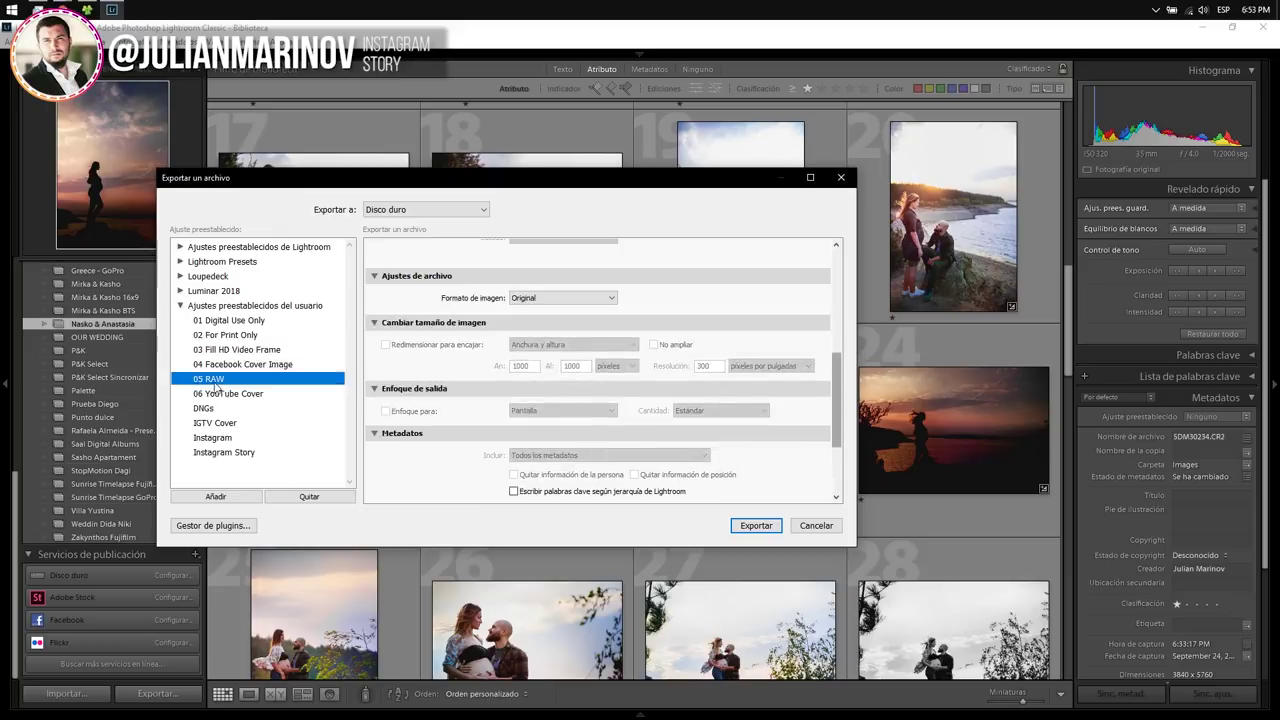
click(267, 366)
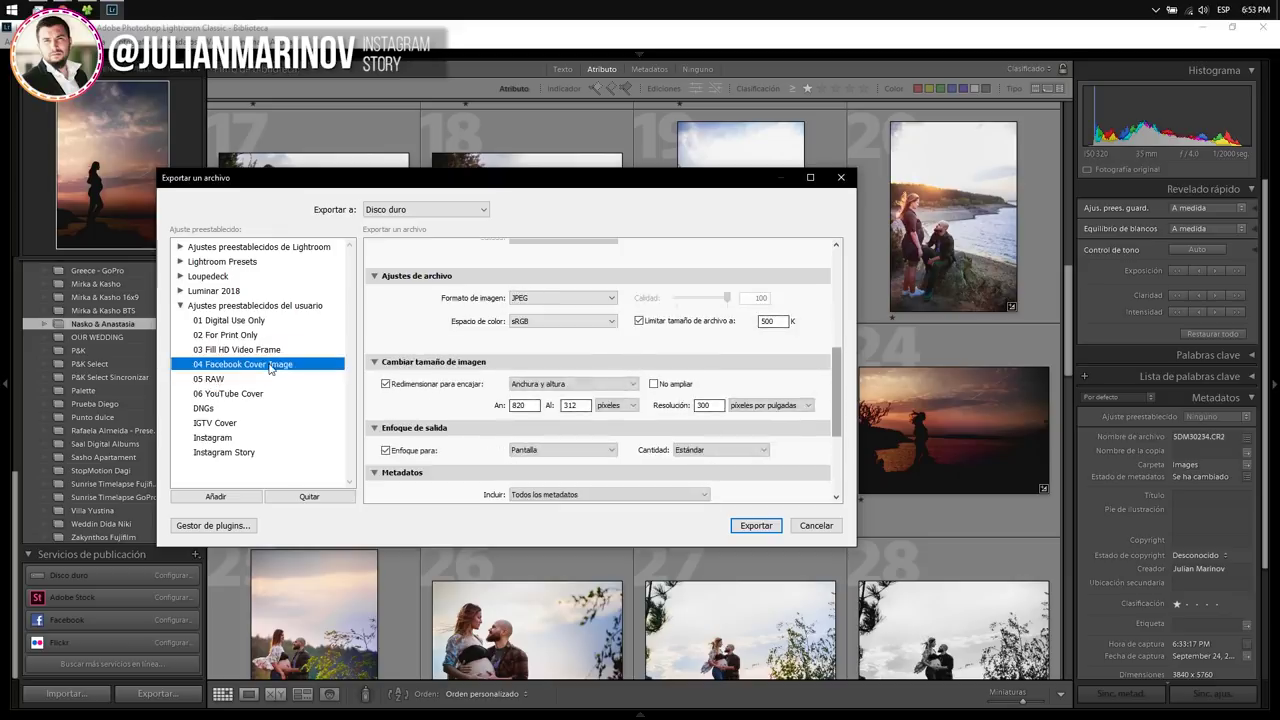
click(211, 382)
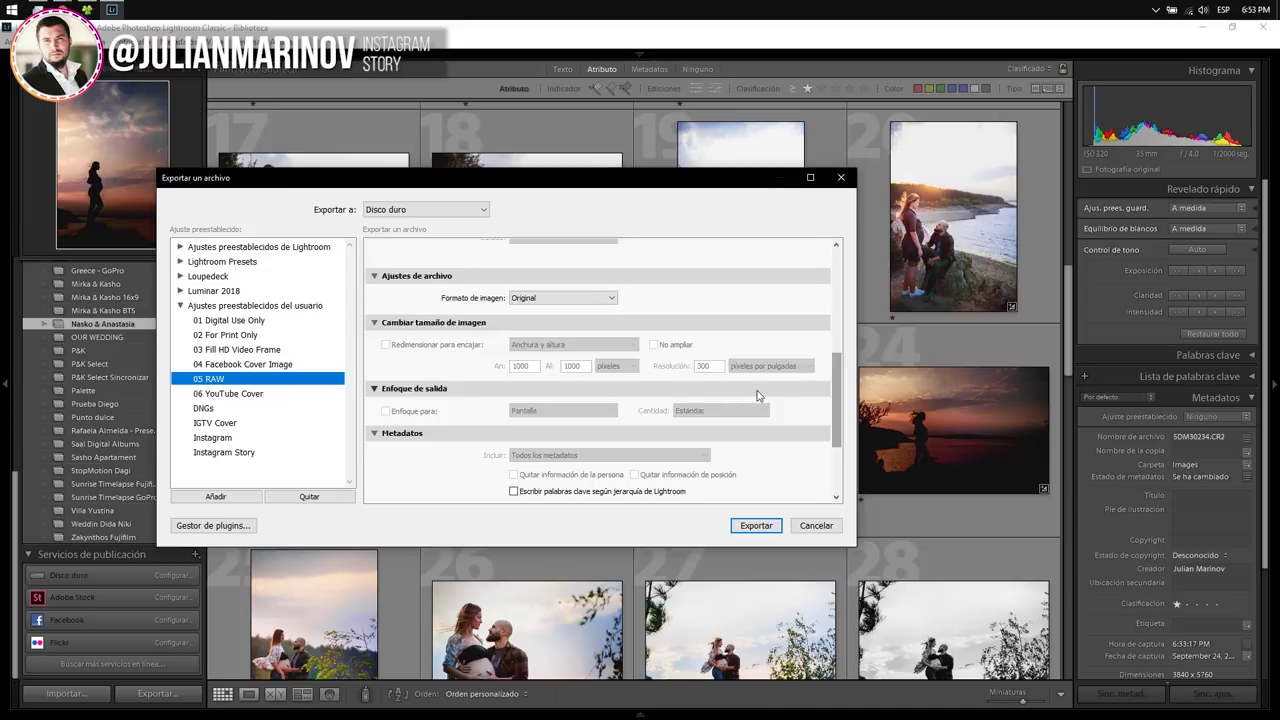
scroll(757, 396, up, 5)
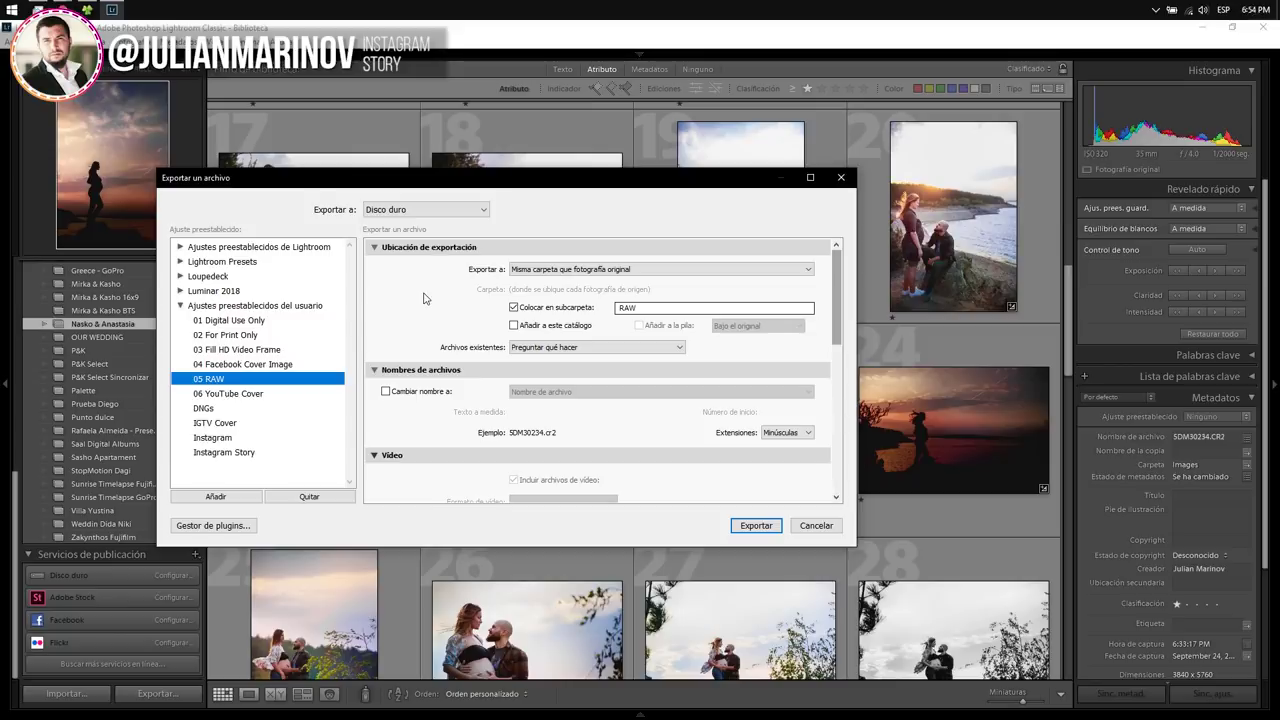
click(818, 525)
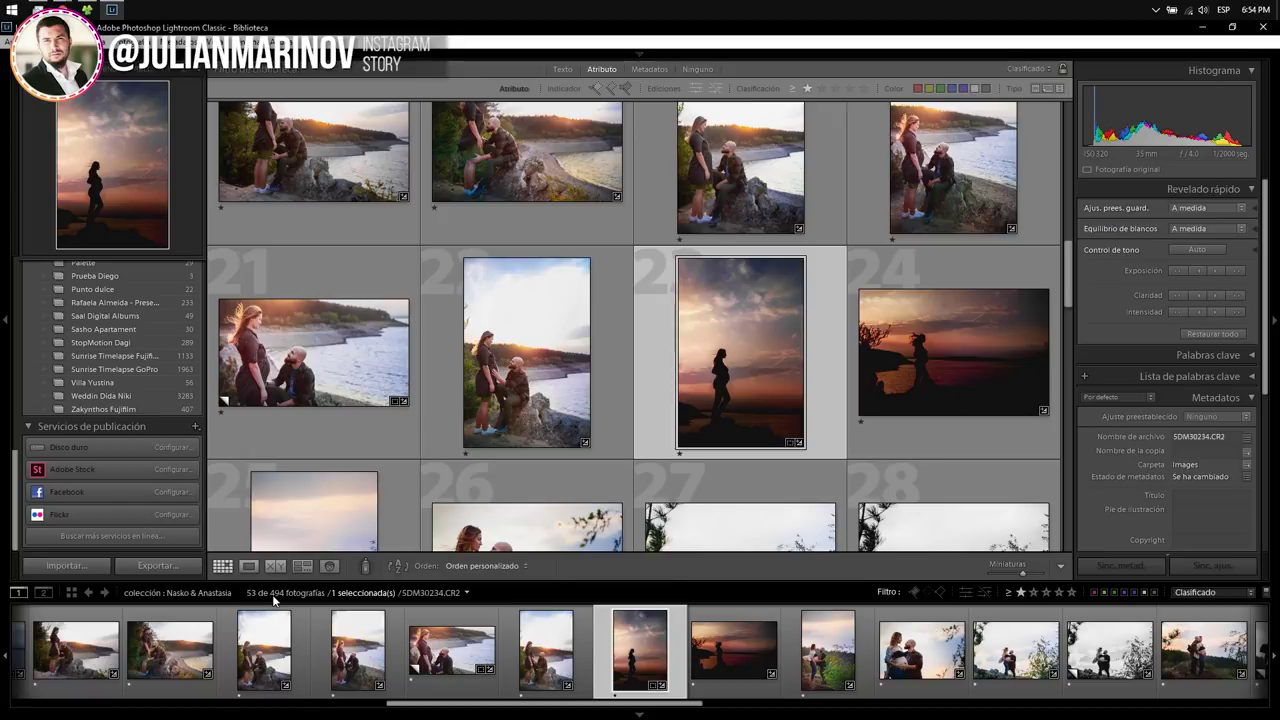
- Select all 53 photos with Ctrl+A and bring up the Export submenu listing user presets
key(ctrl+a)
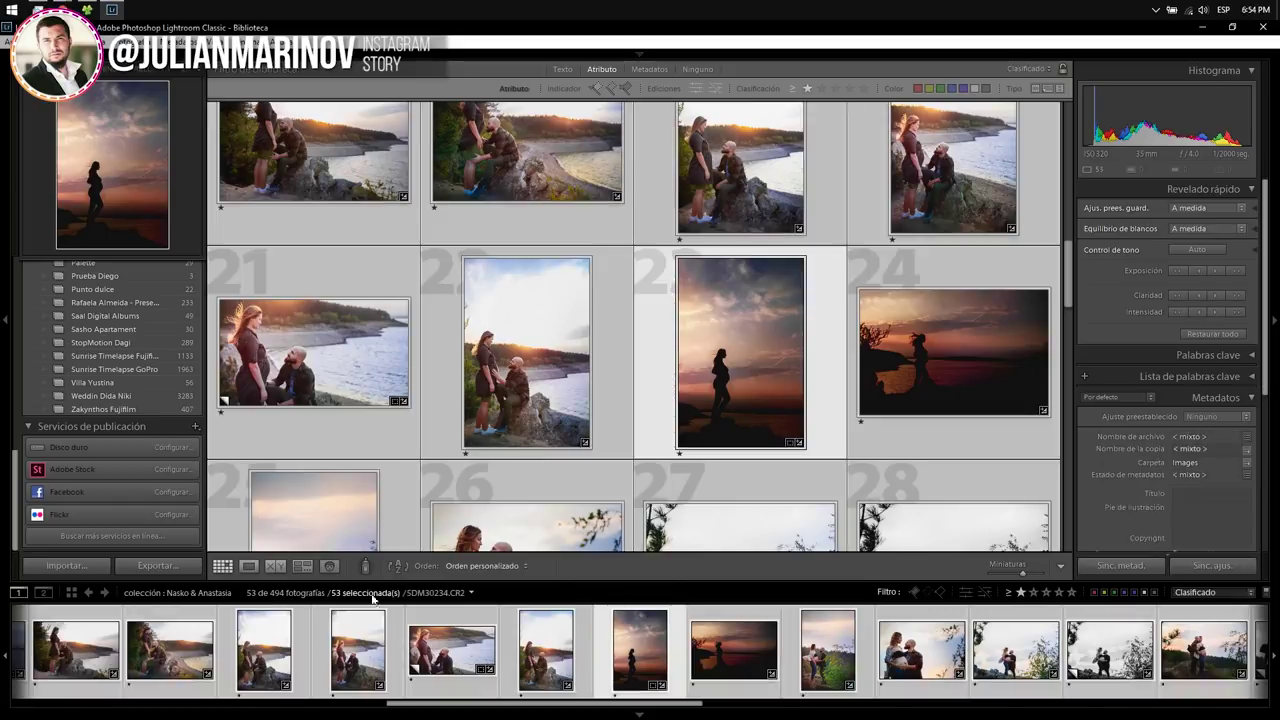
right_click(644, 668)
mouse_move(742, 593)
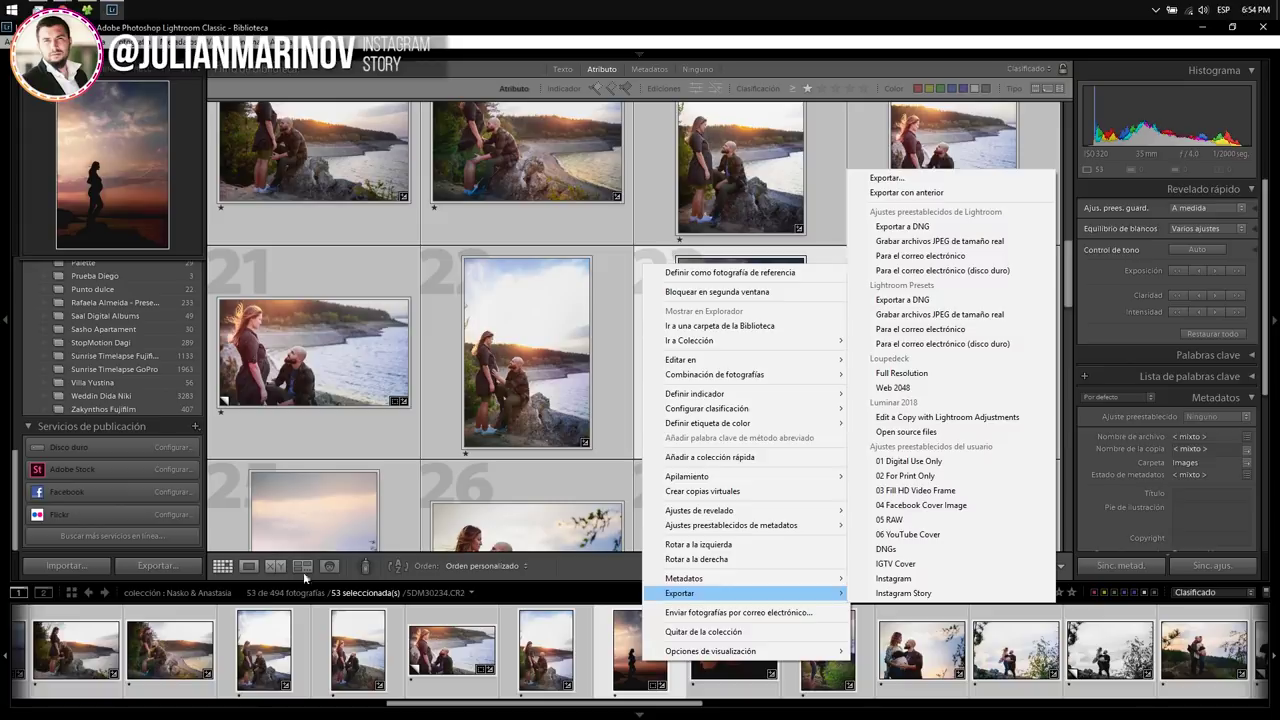
- Open the Export dialog for the 53 photos and load the DNGs preset targeting a DNGs subfolder
click(914, 182)
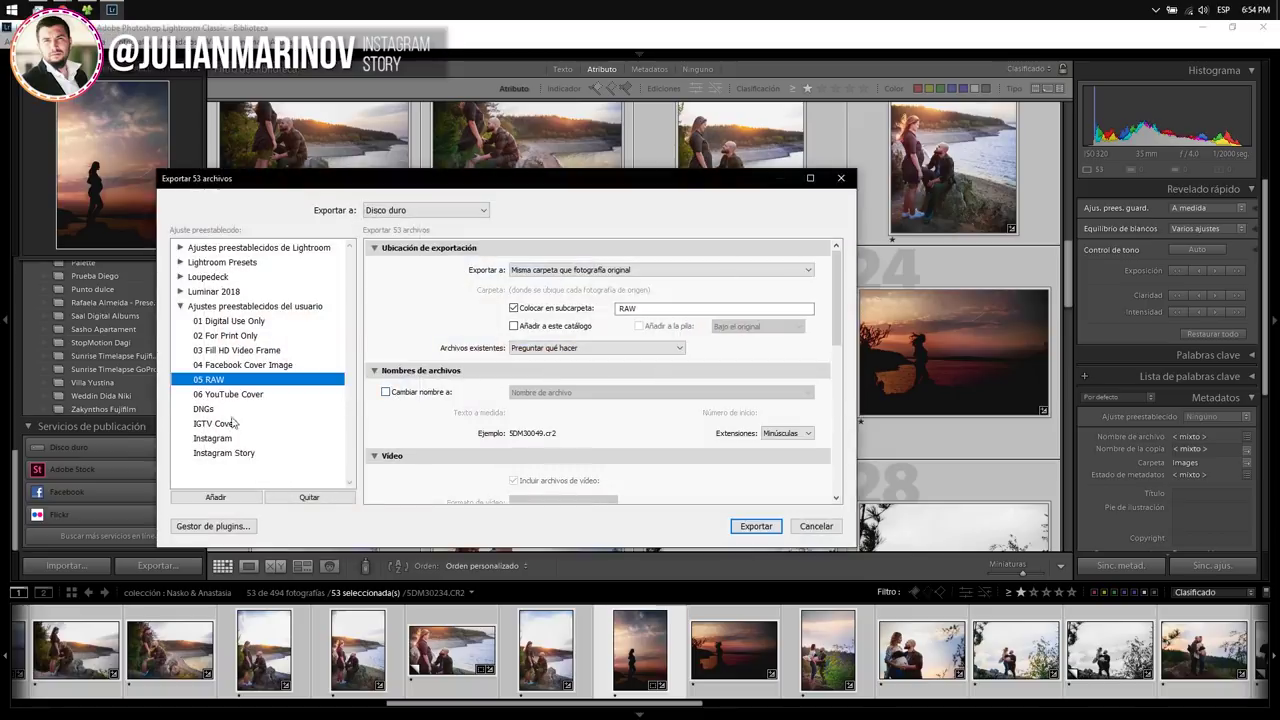
click(231, 409)
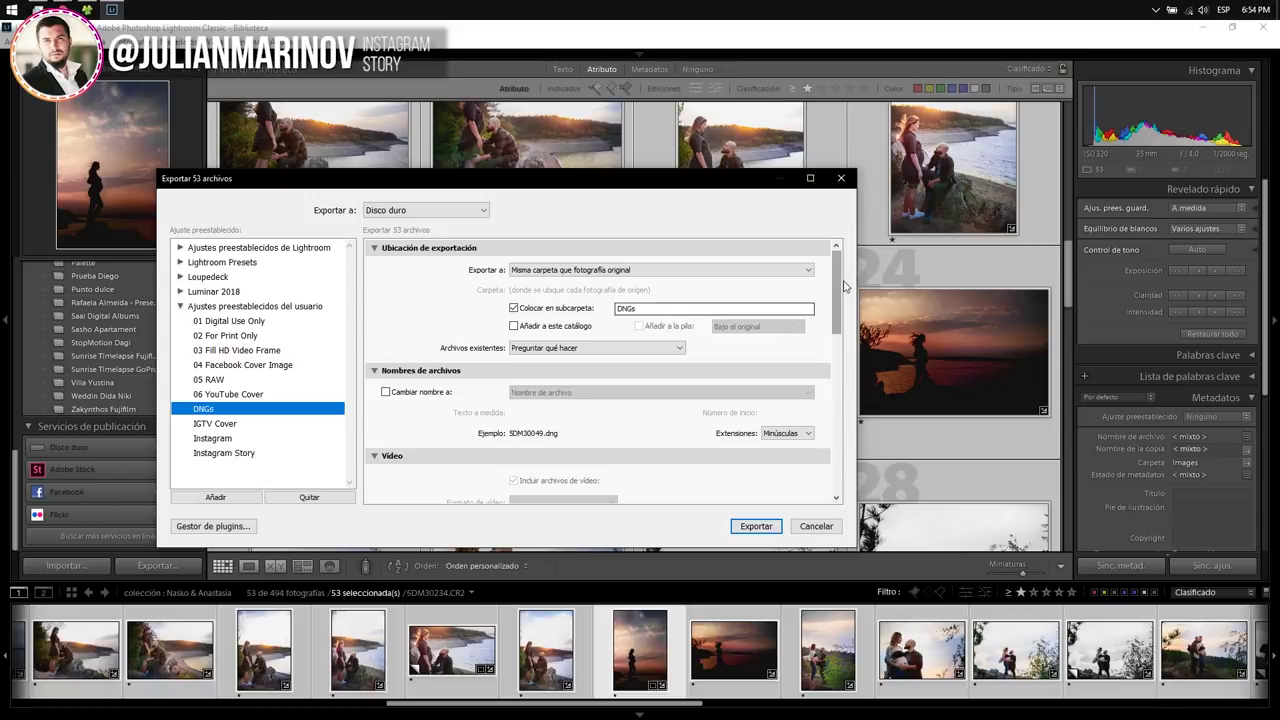
drag(838, 286, 840, 434)
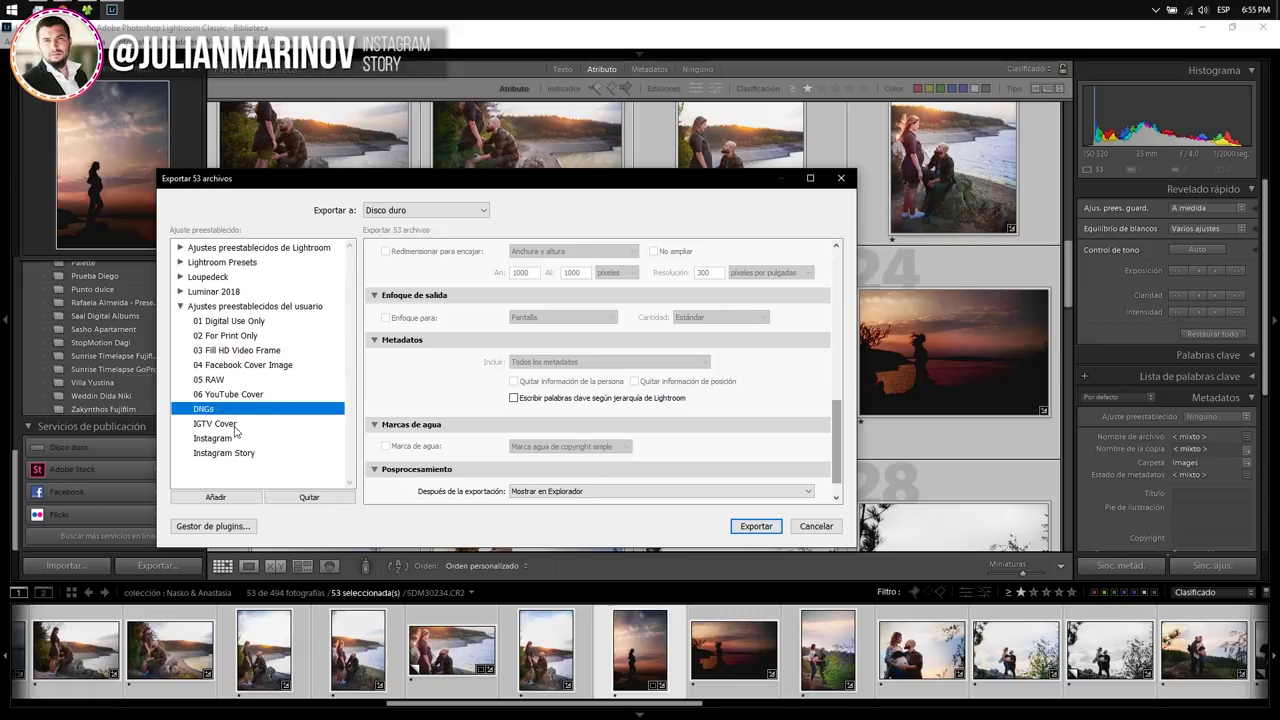
- Load the IGTV Cover preset and point out its 420×654 pixel size
click(235, 426)
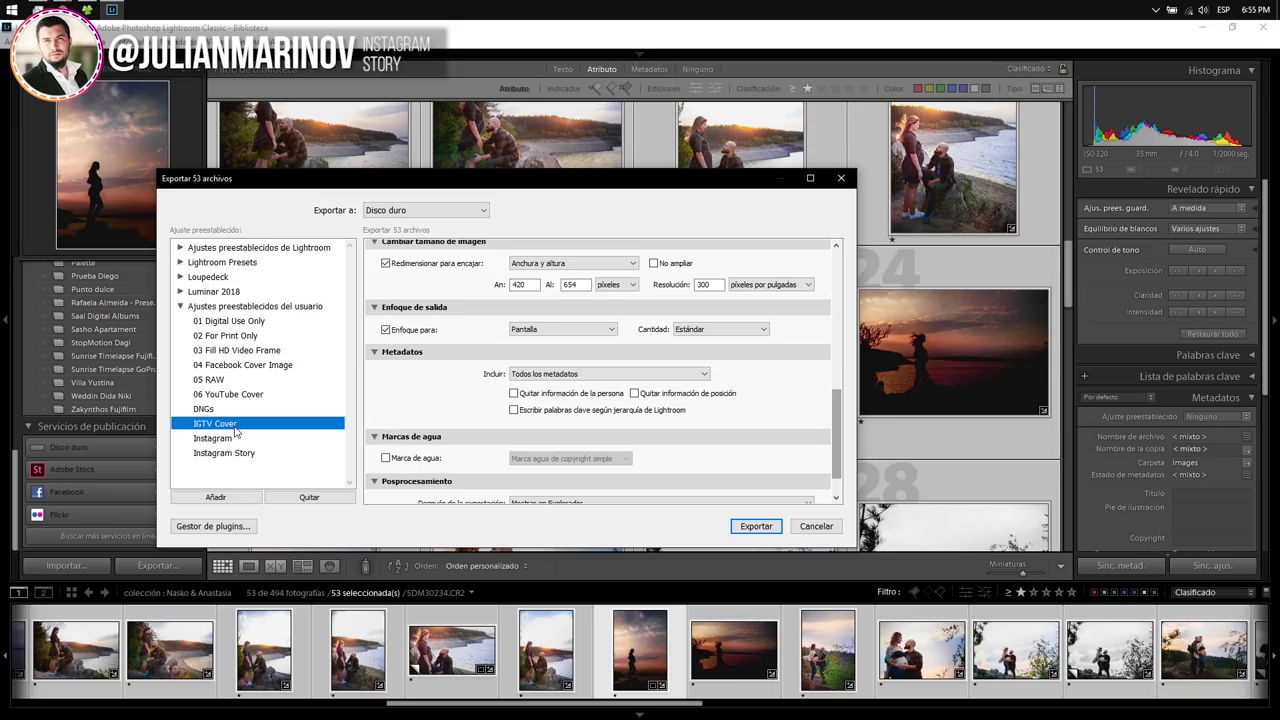
click(529, 285)
click(587, 285)
click(223, 440)
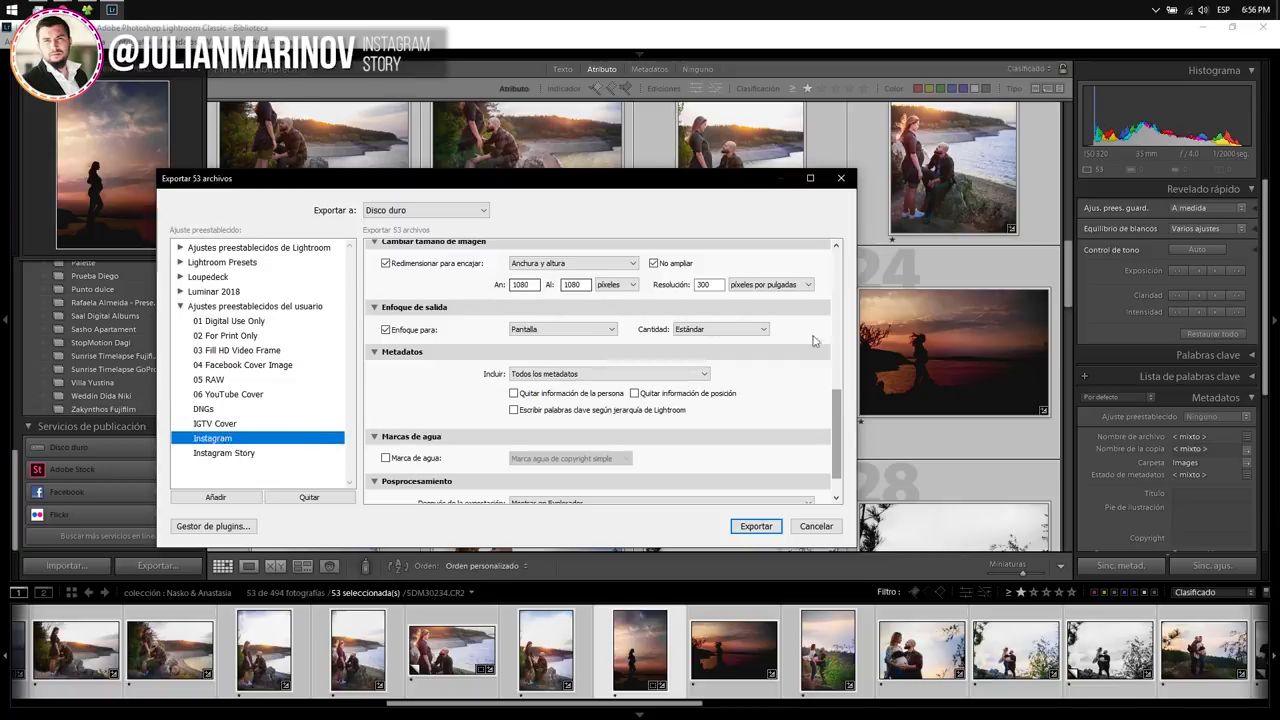
scroll(838, 425, up, 3)
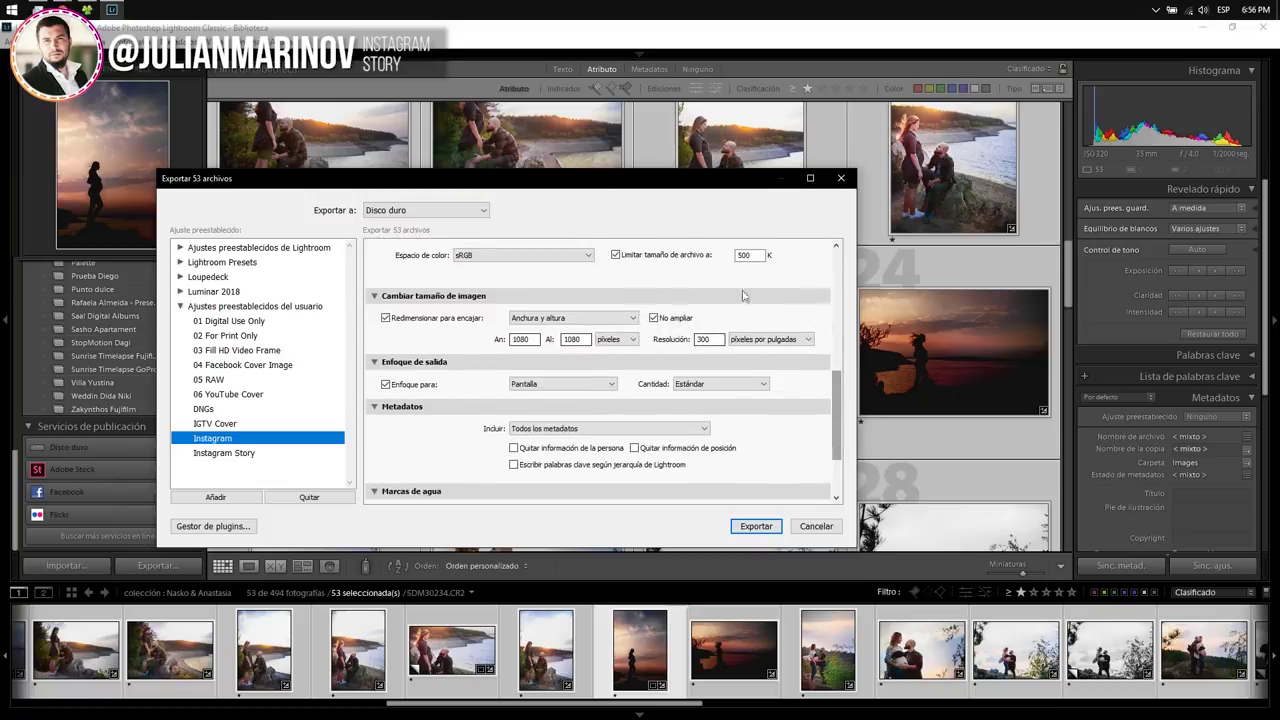
drag(838, 405, 823, 248)
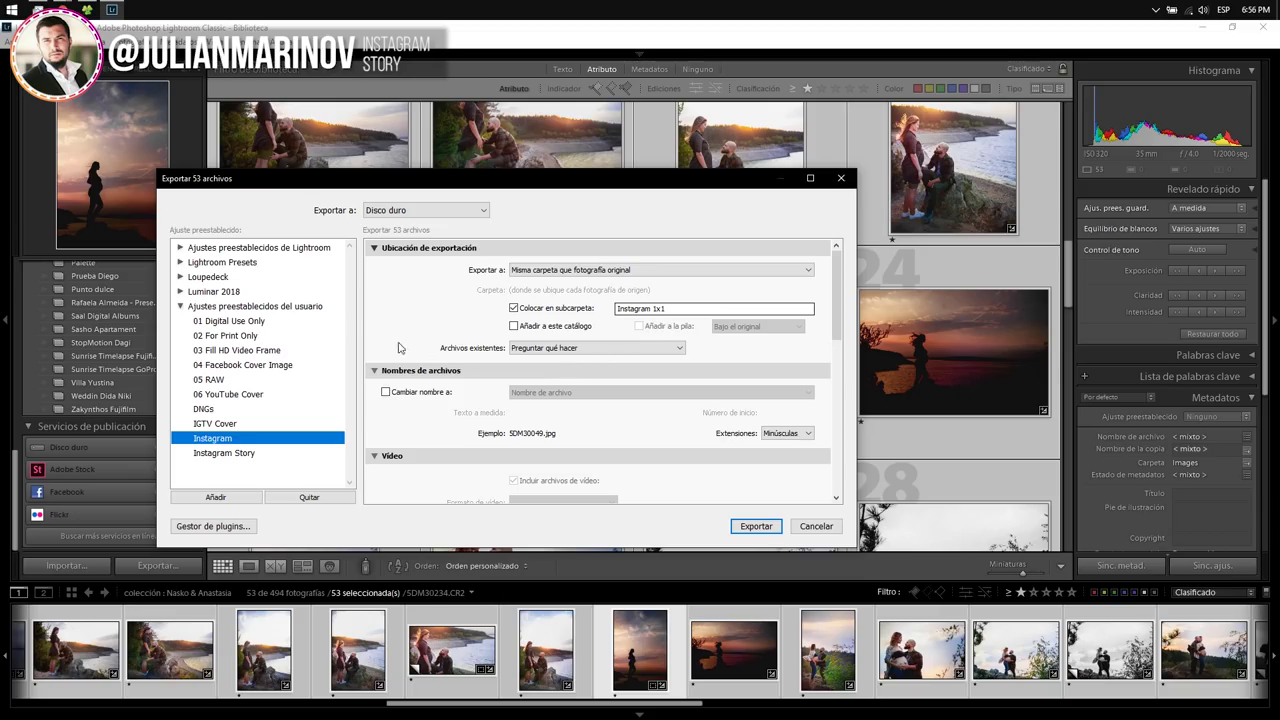
- Load the Instagram Story preset, review its 1920×1080 and subfolder settings, then cancel
click(231, 453)
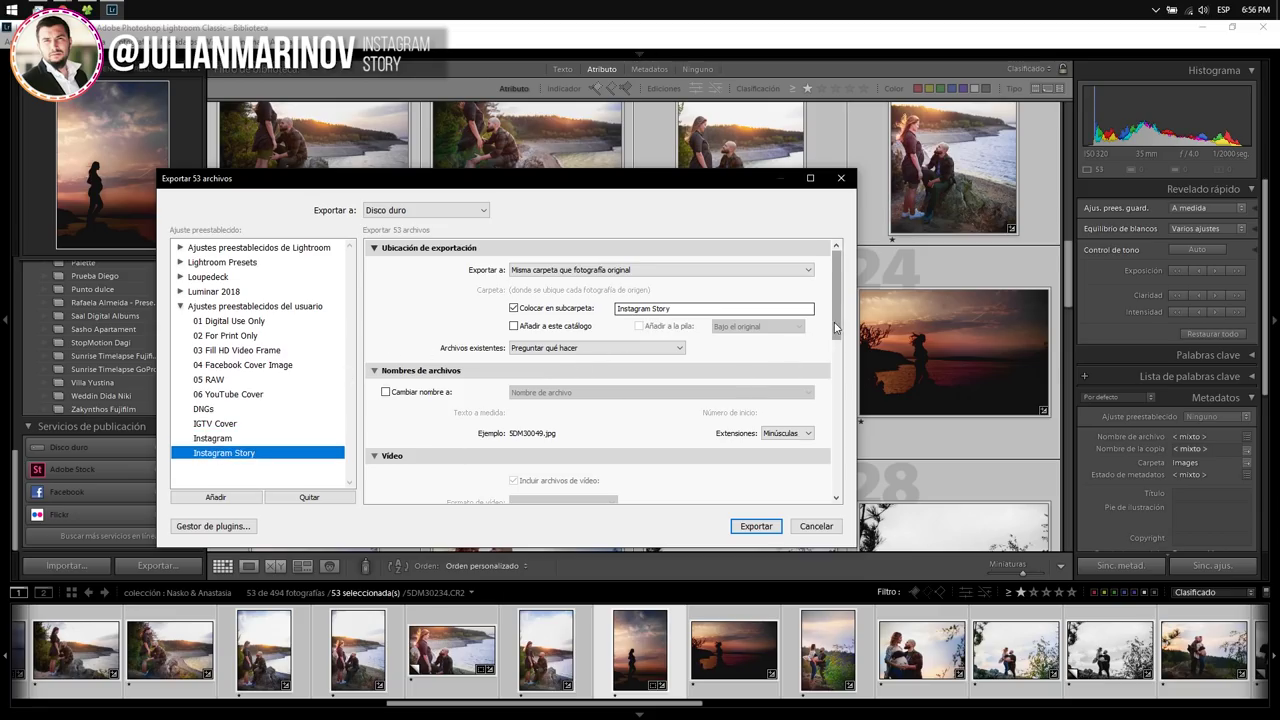
scroll(806, 444, down, 3)
scroll(806, 444, down, 5)
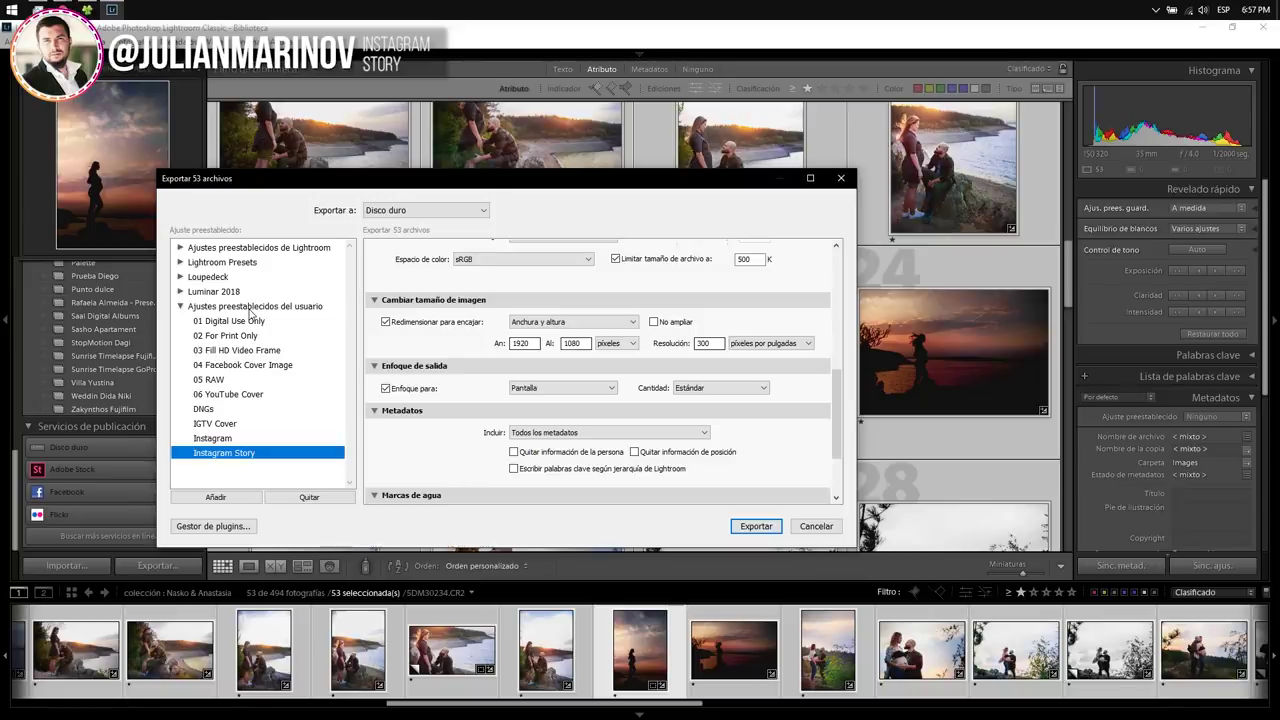
click(816, 527)
- Export the 53 selected photos with the Instagram user preset from the Export submenu
right_click(516, 343)
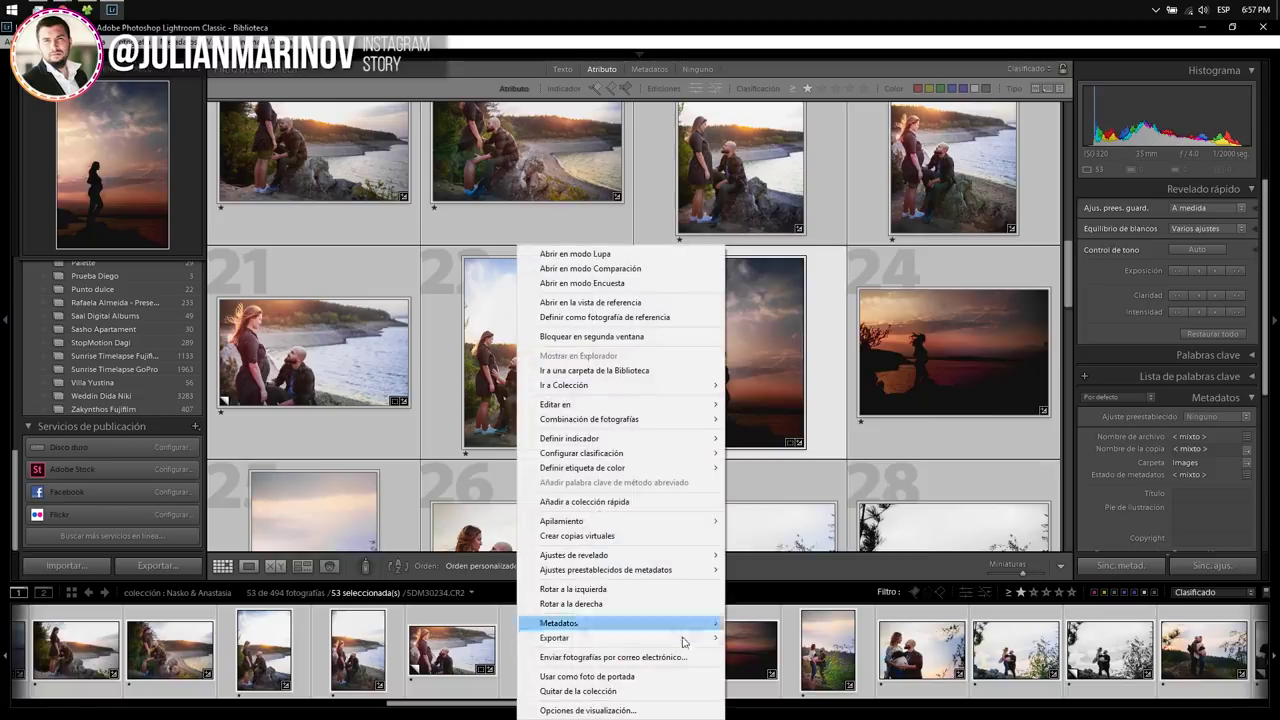
mouse_move(555, 637)
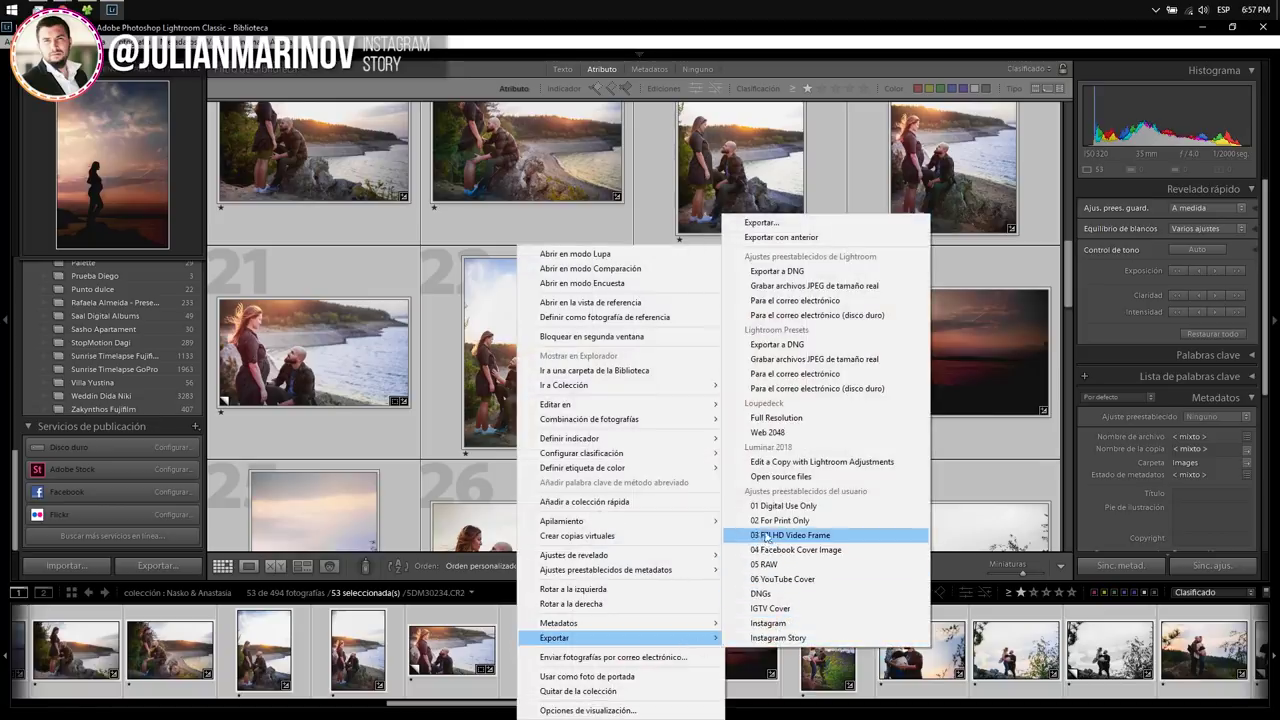
click(776, 507)
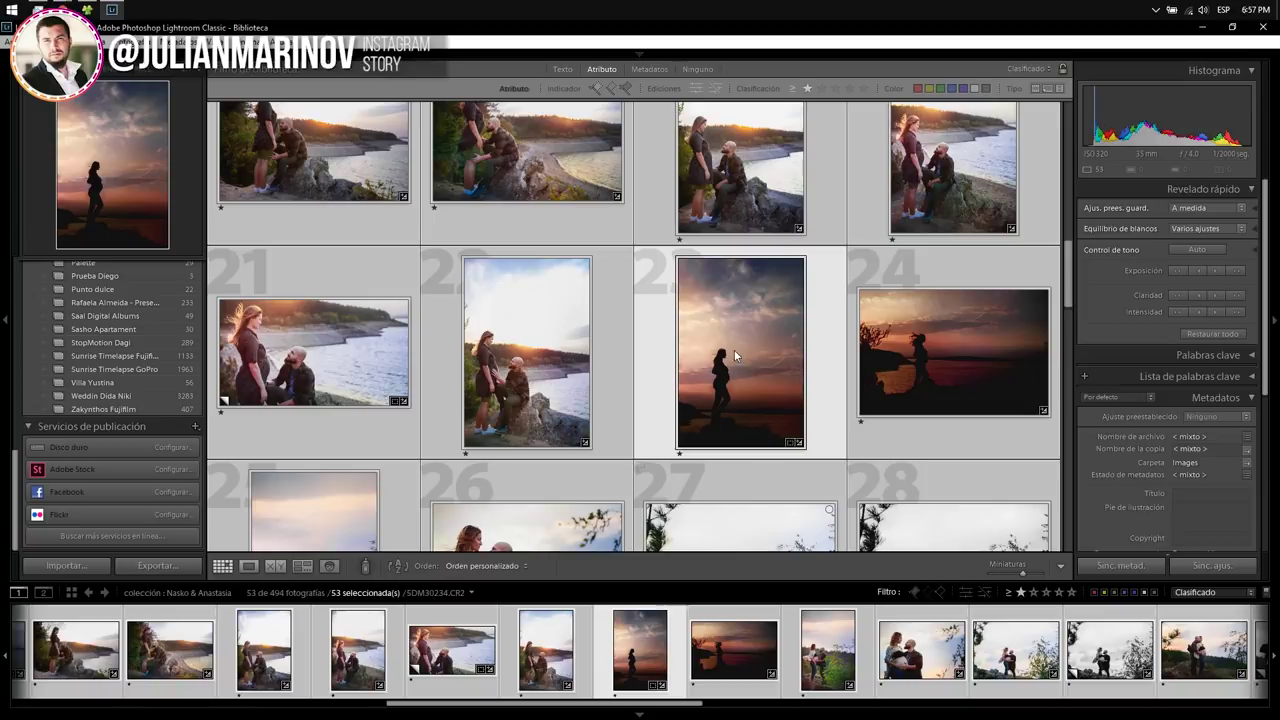
mouse_move(740, 352)
right_click(708, 381)
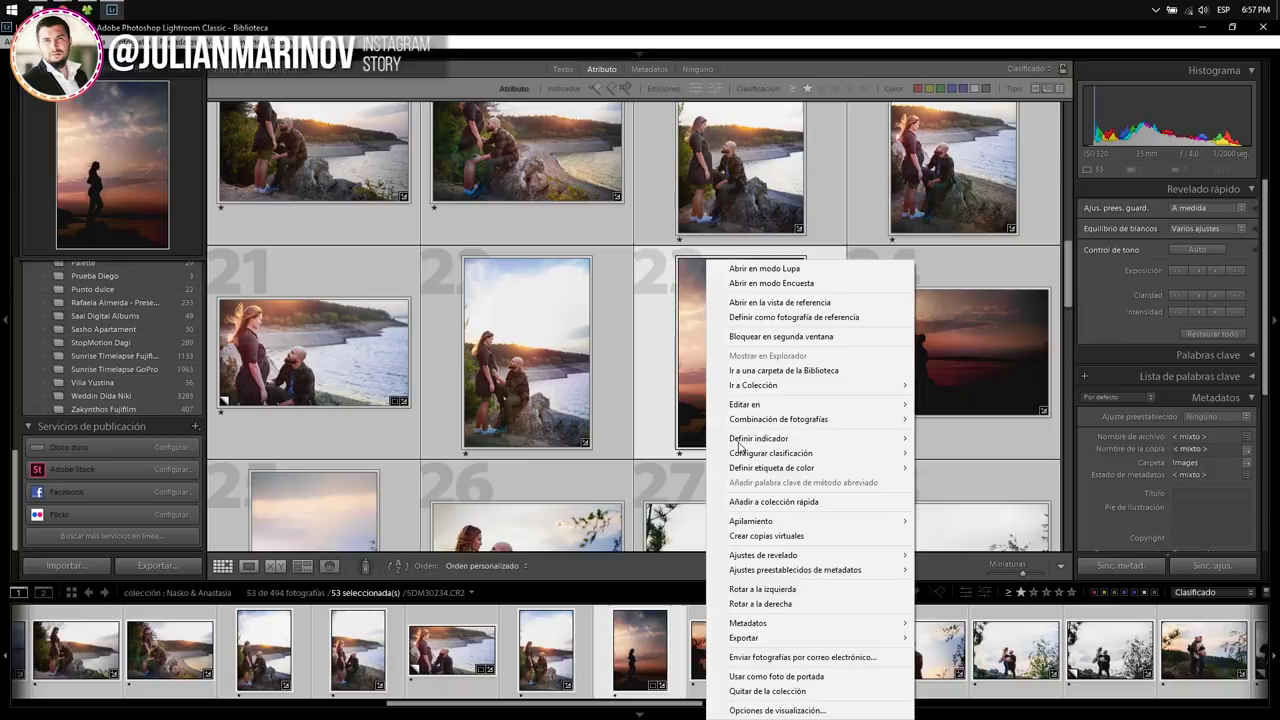
mouse_move(800, 637)
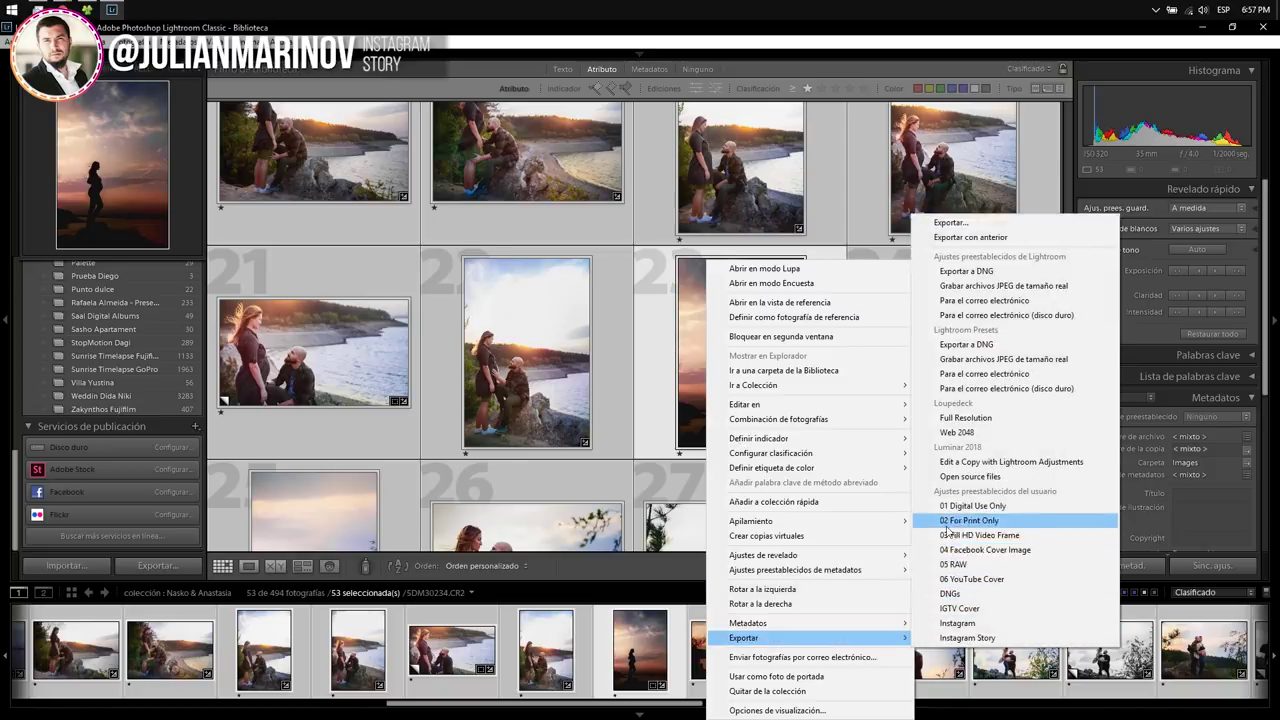
click(951, 625)
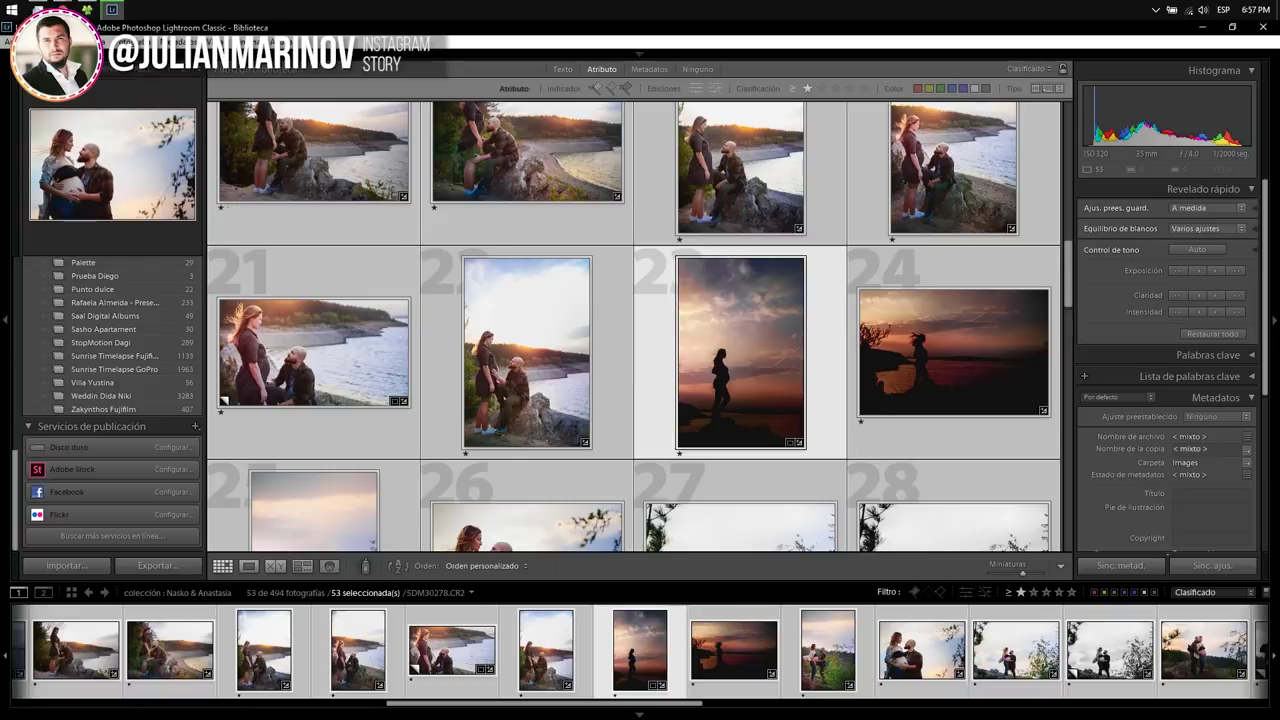
- While the export prepares, hide grid extras, restore the top panels and switch windows
key(j)
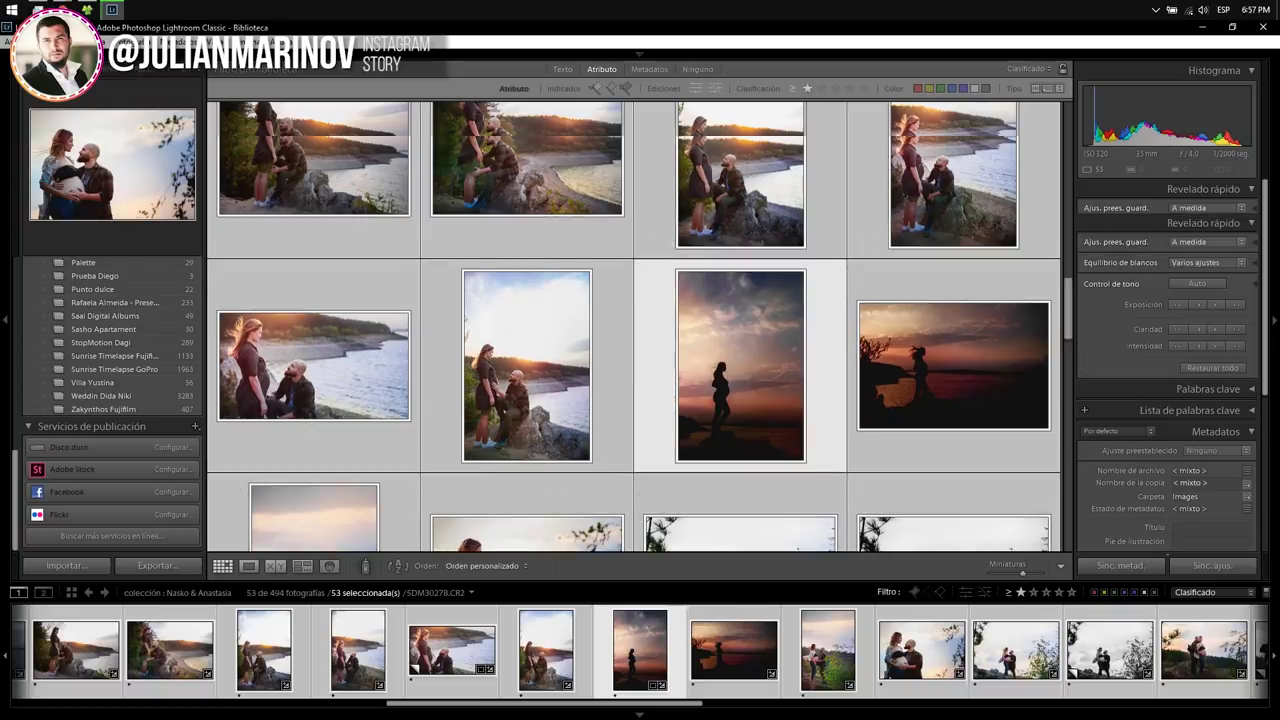
key(ctrl+shift+e)
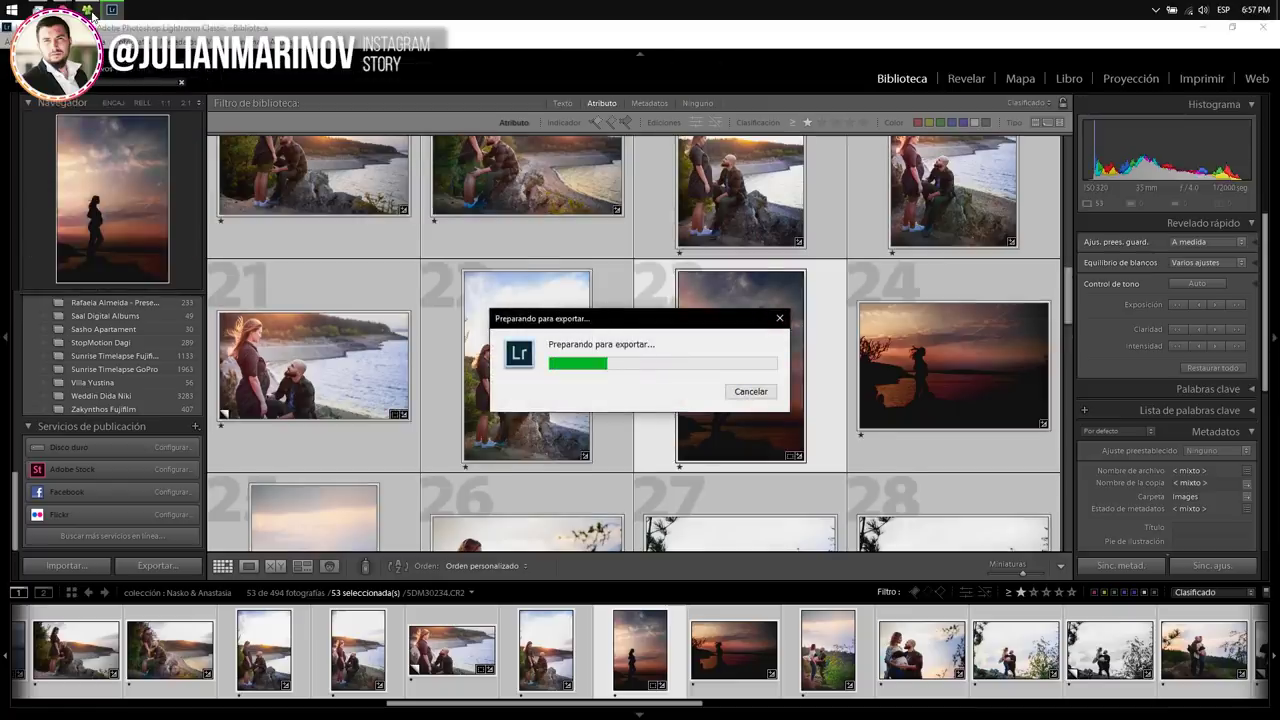
key(alt+Tab)
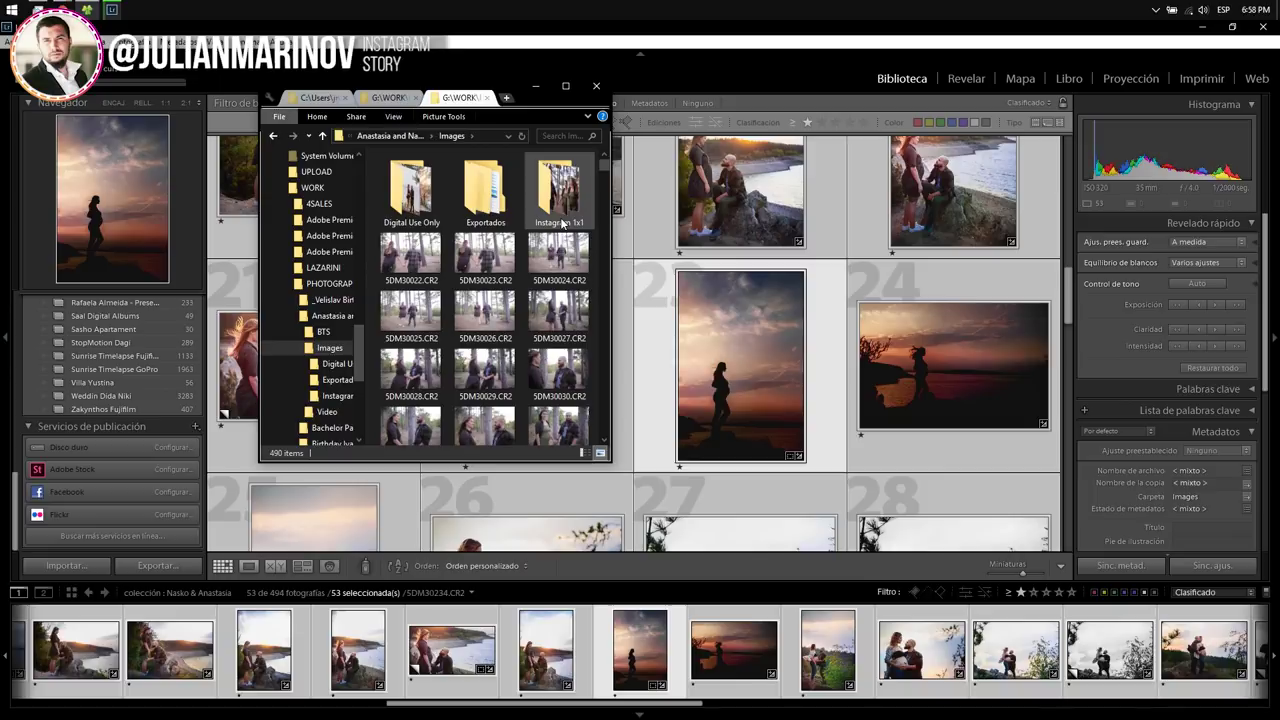
- Close the Explorer window showing the Images export folder
click(798, 390)
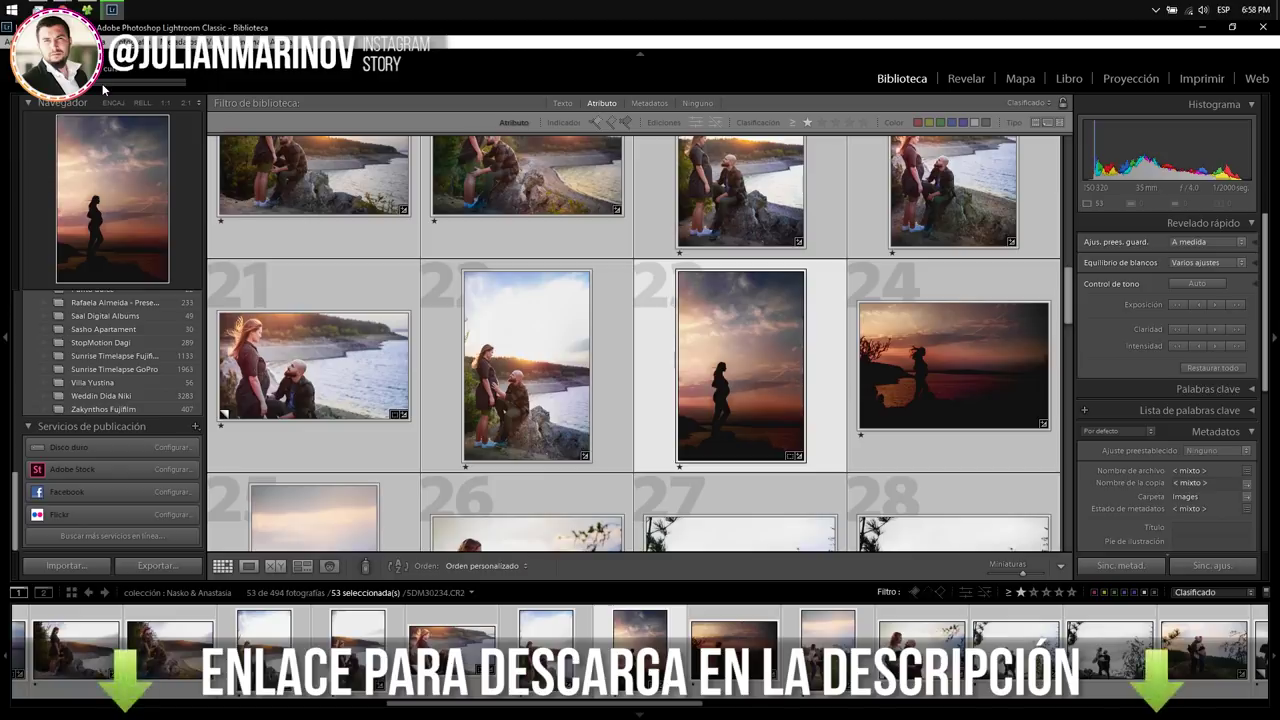
- Check recent export progress, then bring up full export settings for the selected photos
click(103, 86)
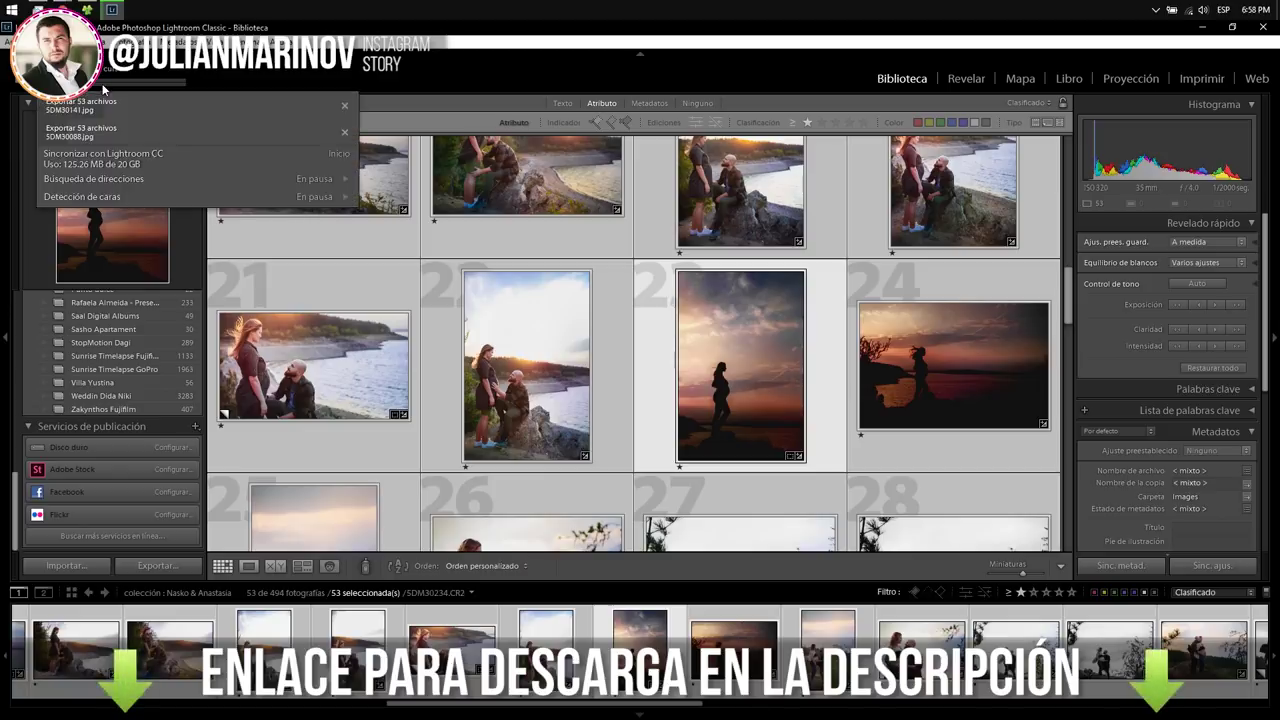
click(346, 133)
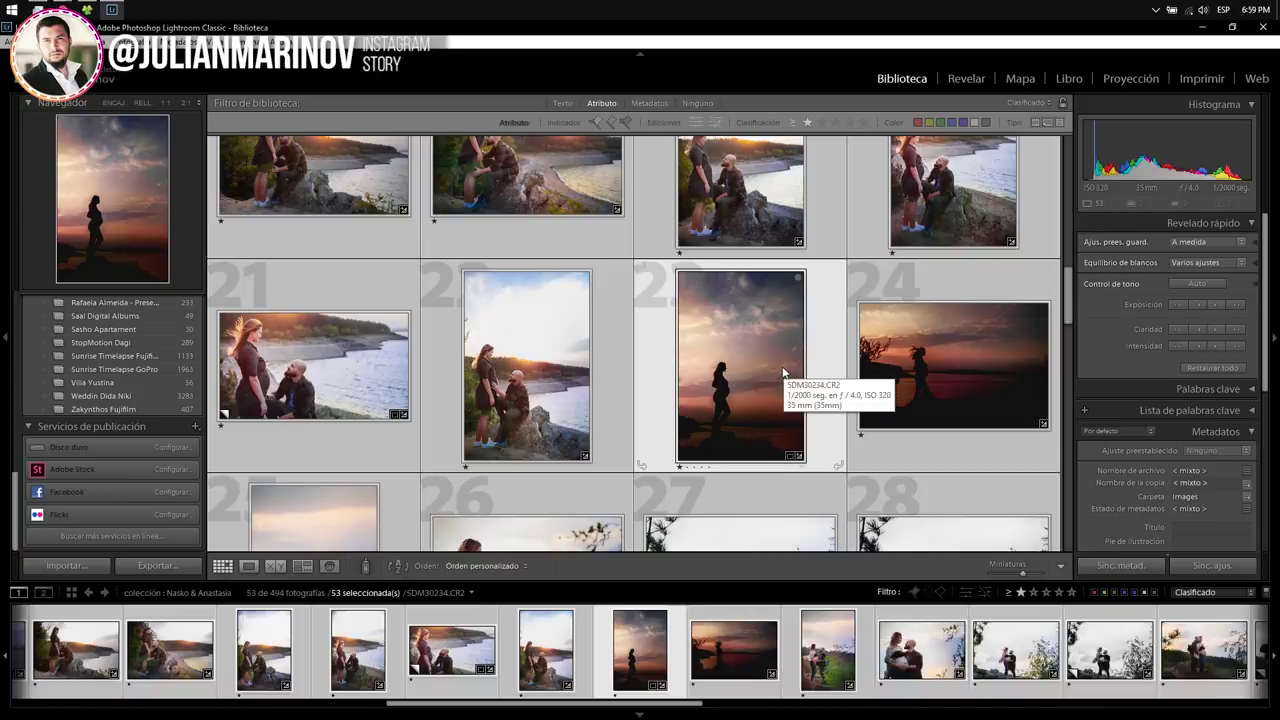
right_click(718, 347)
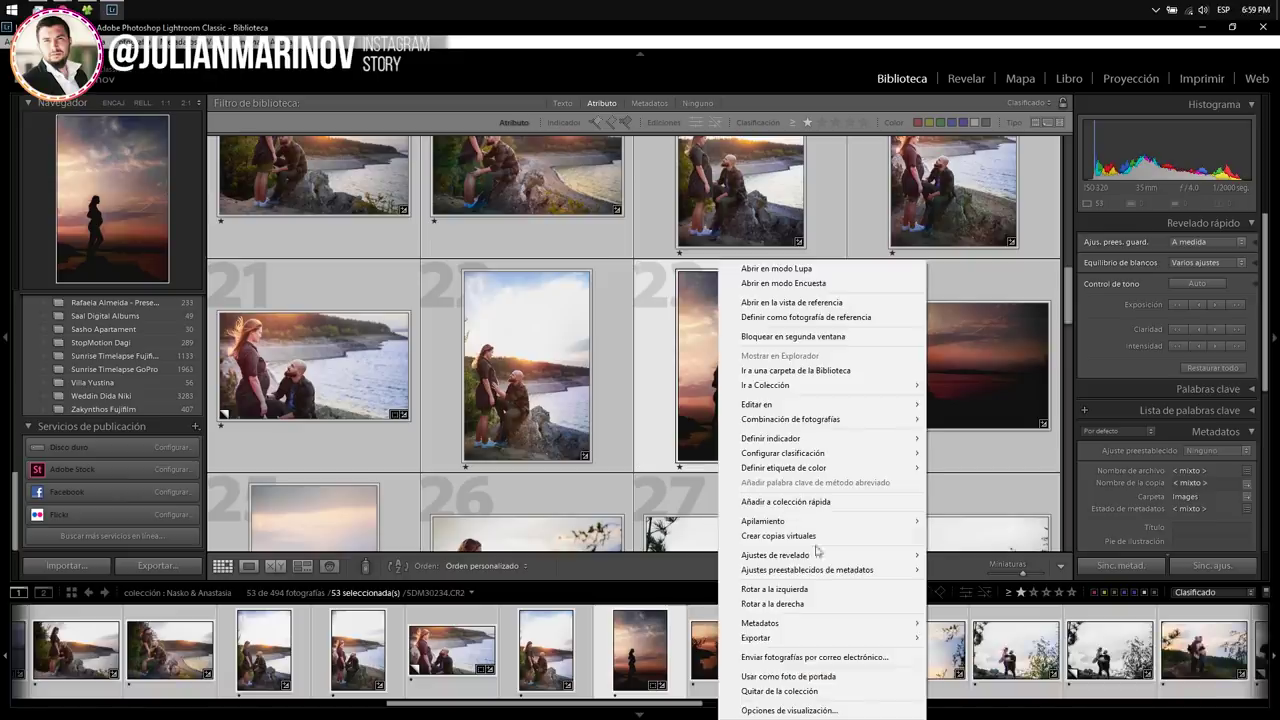
mouse_move(820, 638)
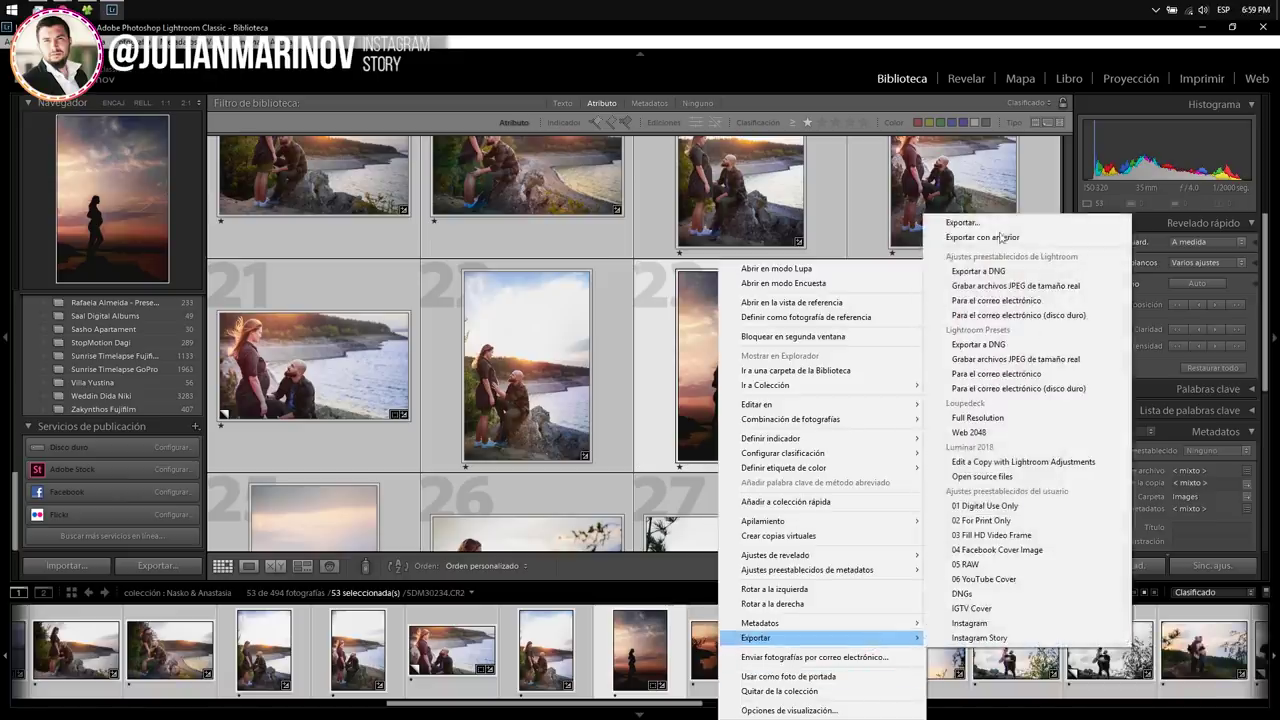
click(988, 224)
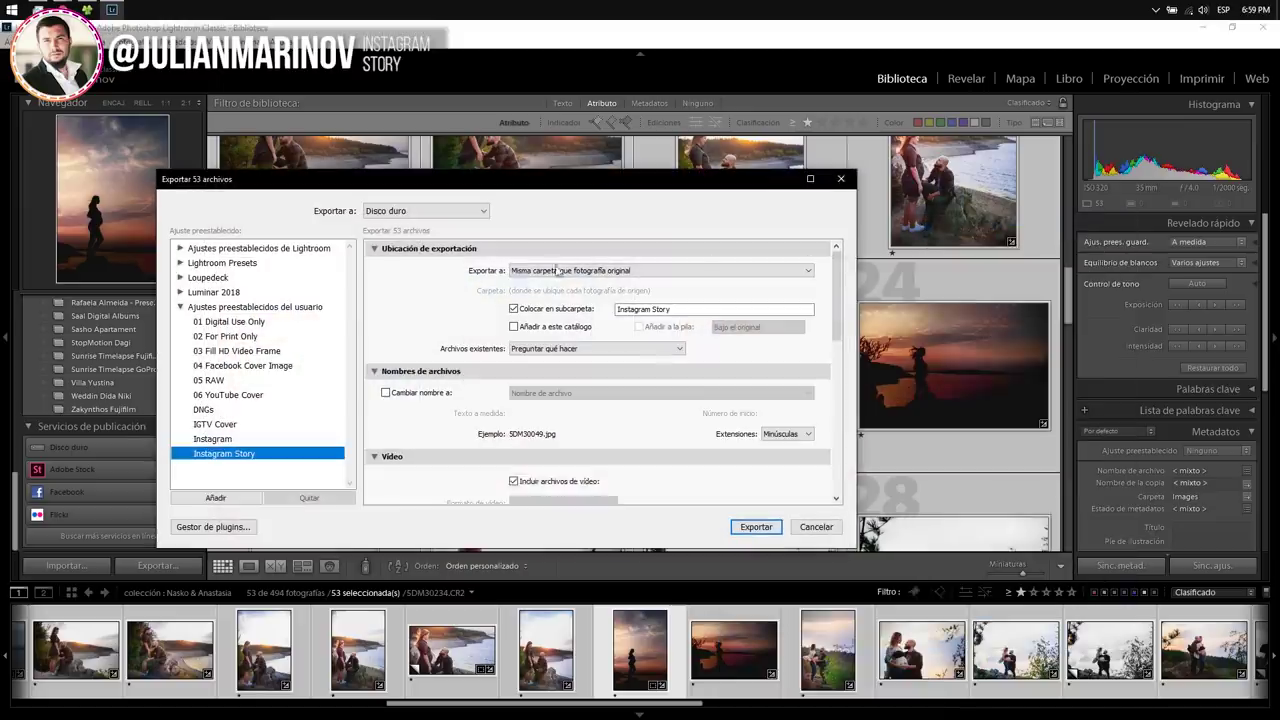
- Load the 03 Fill HD Video Frame preset and reveal its file in Explorer
click(237, 353)
right_click(237, 351)
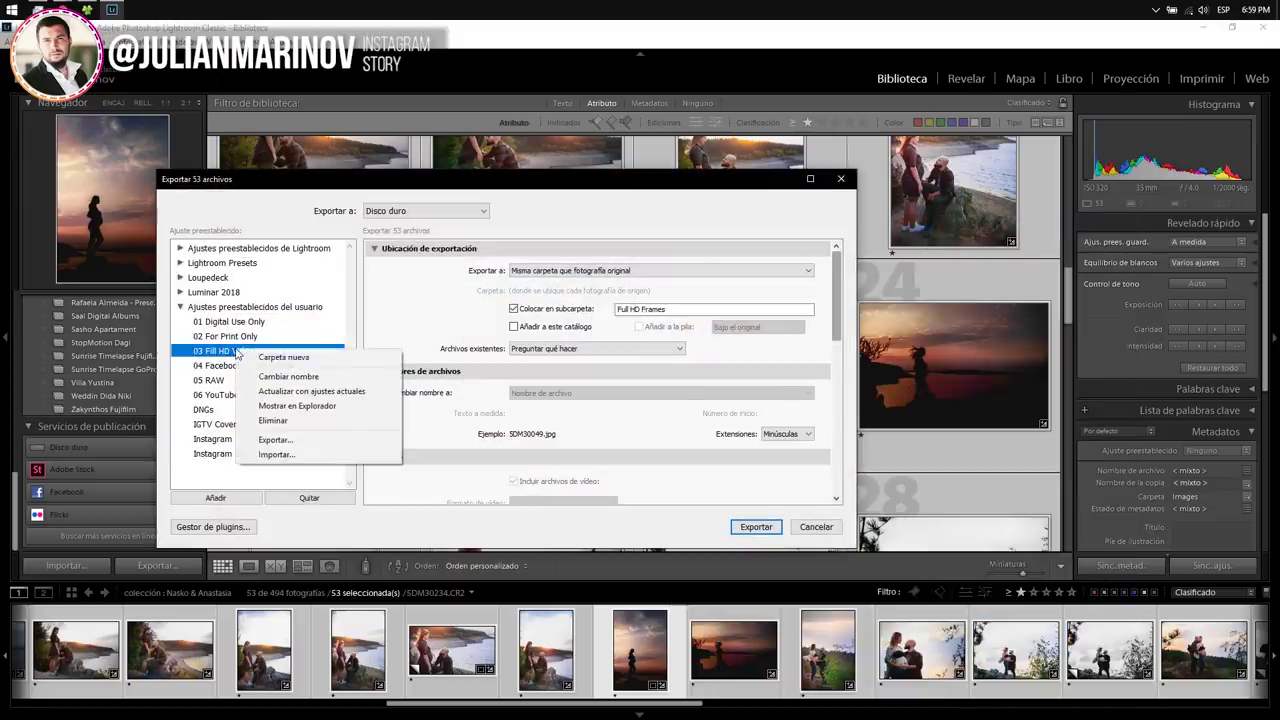
click(269, 406)
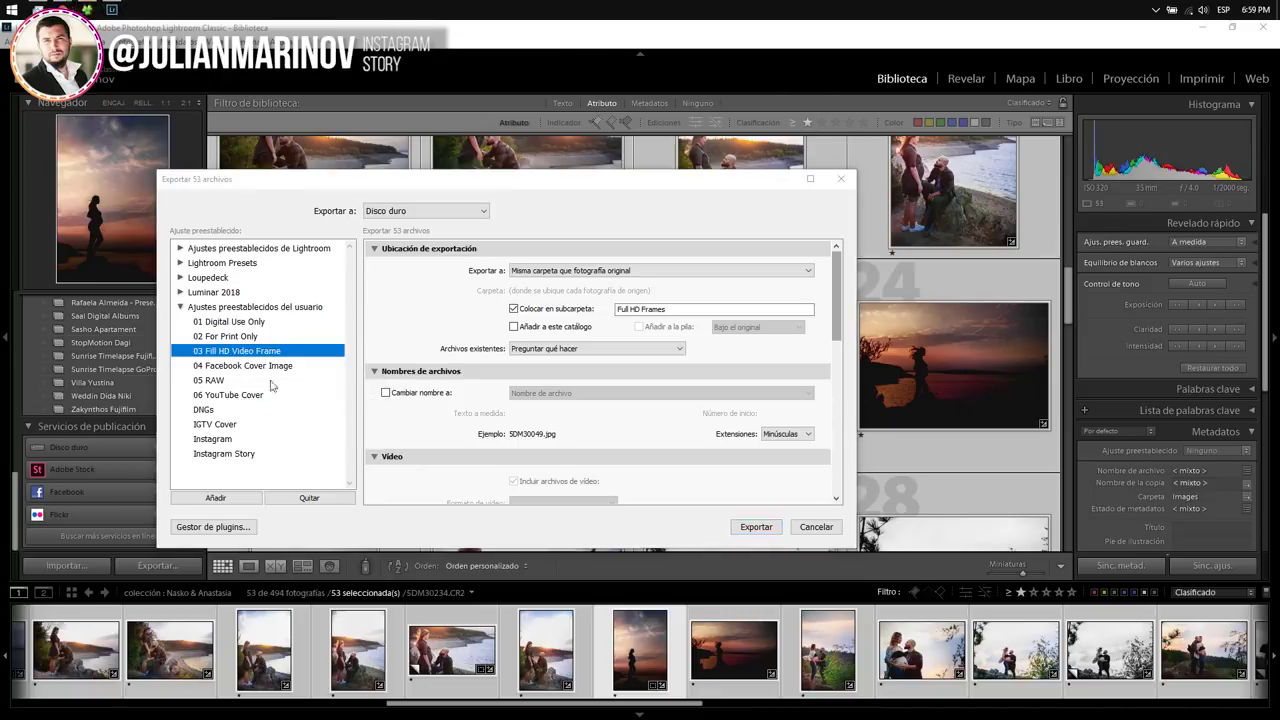
click(86, 9)
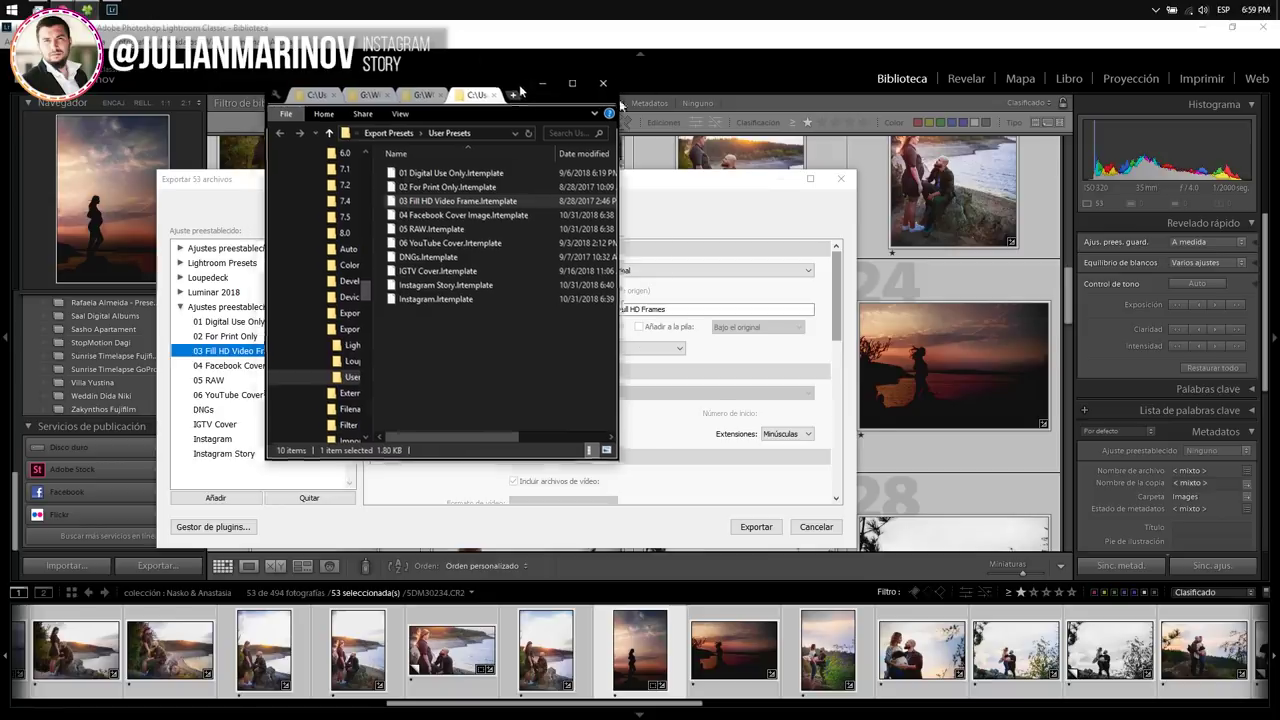
- Move Explorer aside, review the ten .lrtemplate files in User Presets, then return to Lightroom
drag(519, 88, 822, 156)
click(826, 410)
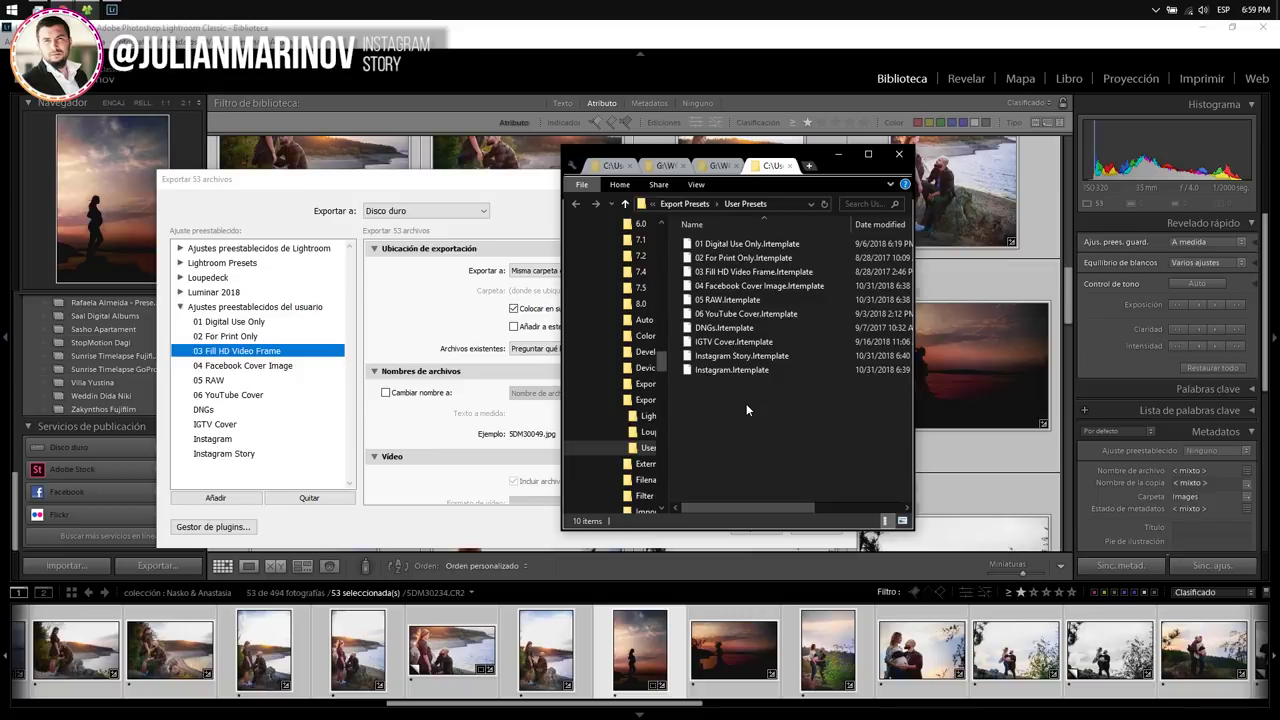
click(410, 312)
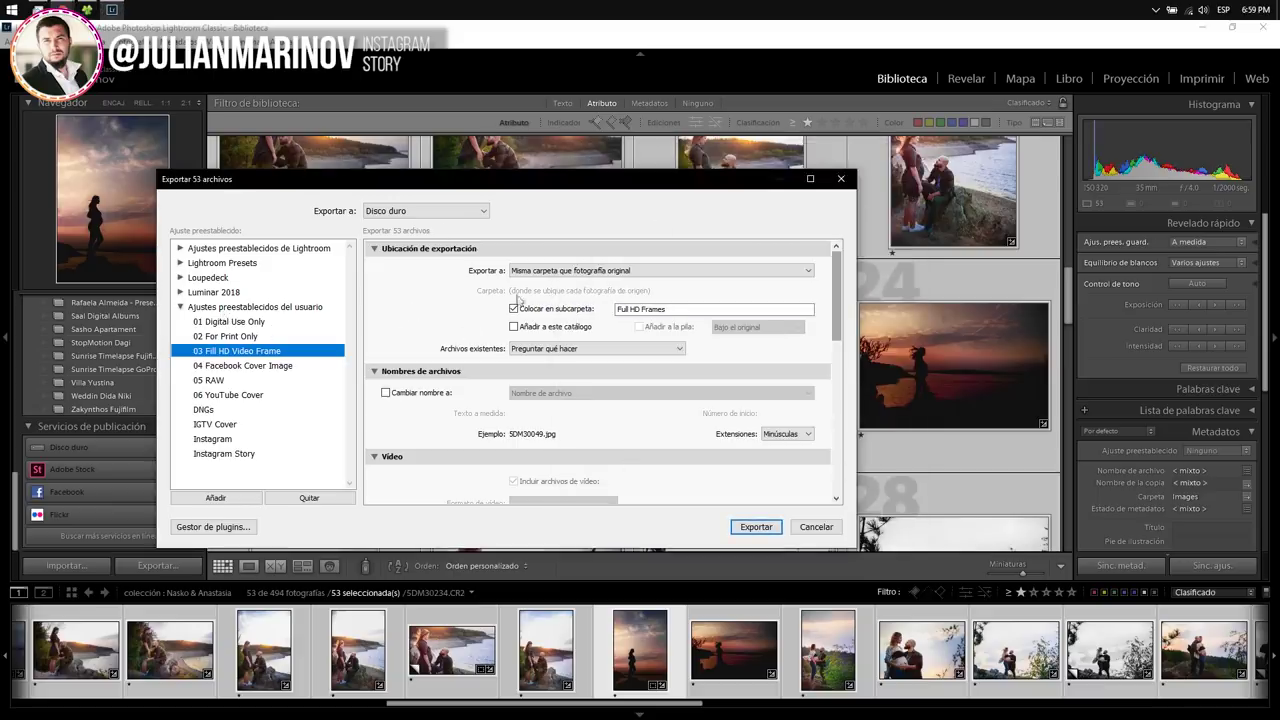
click(190, 308)
right_click(197, 367)
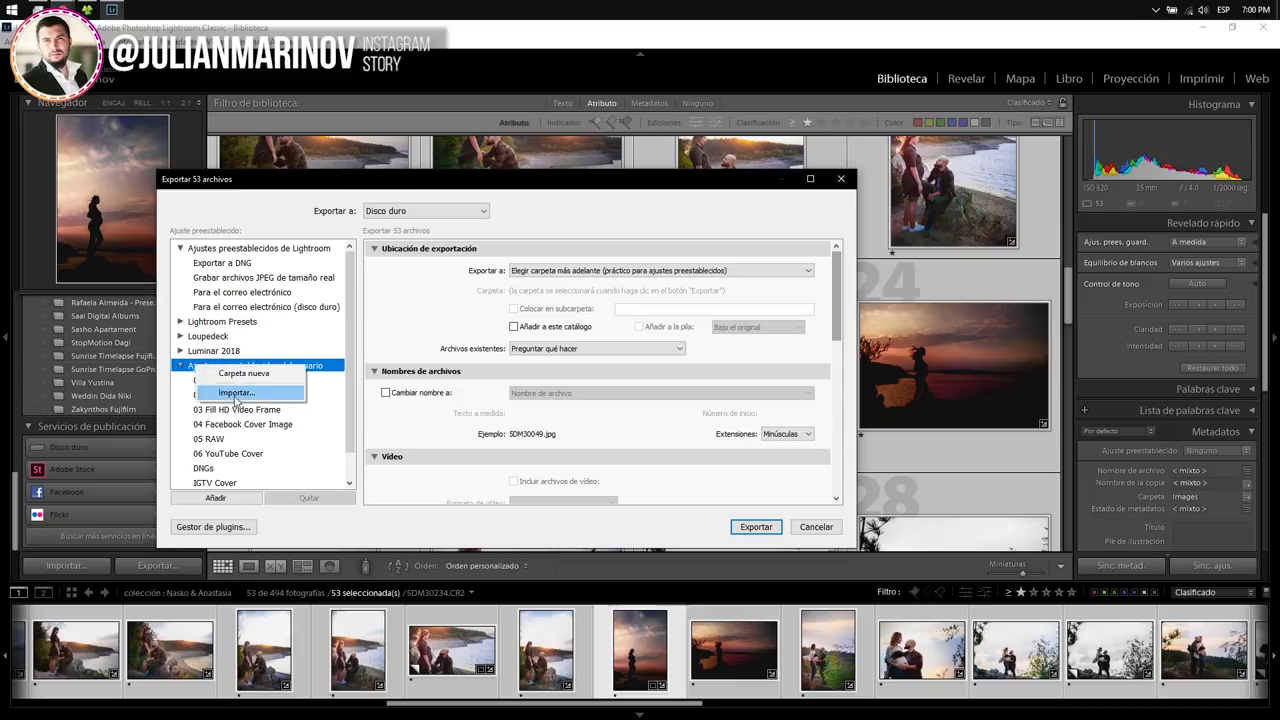
click(236, 394)
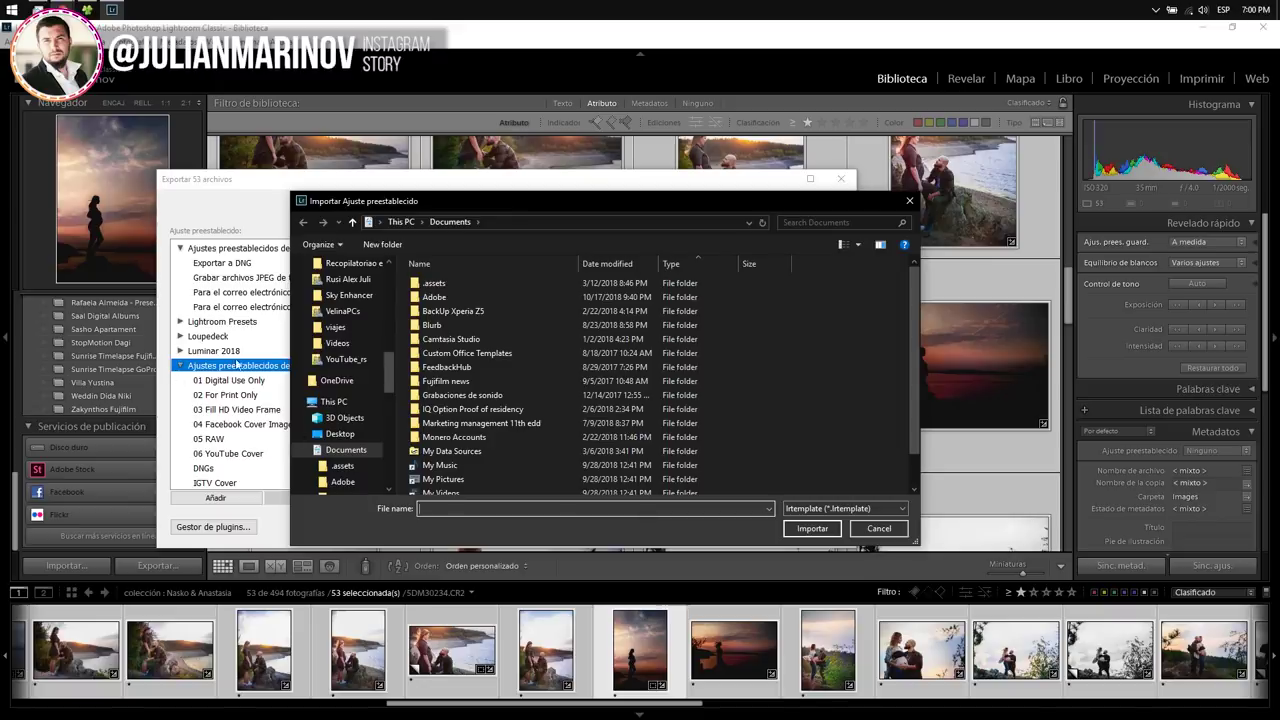
click(879, 528)
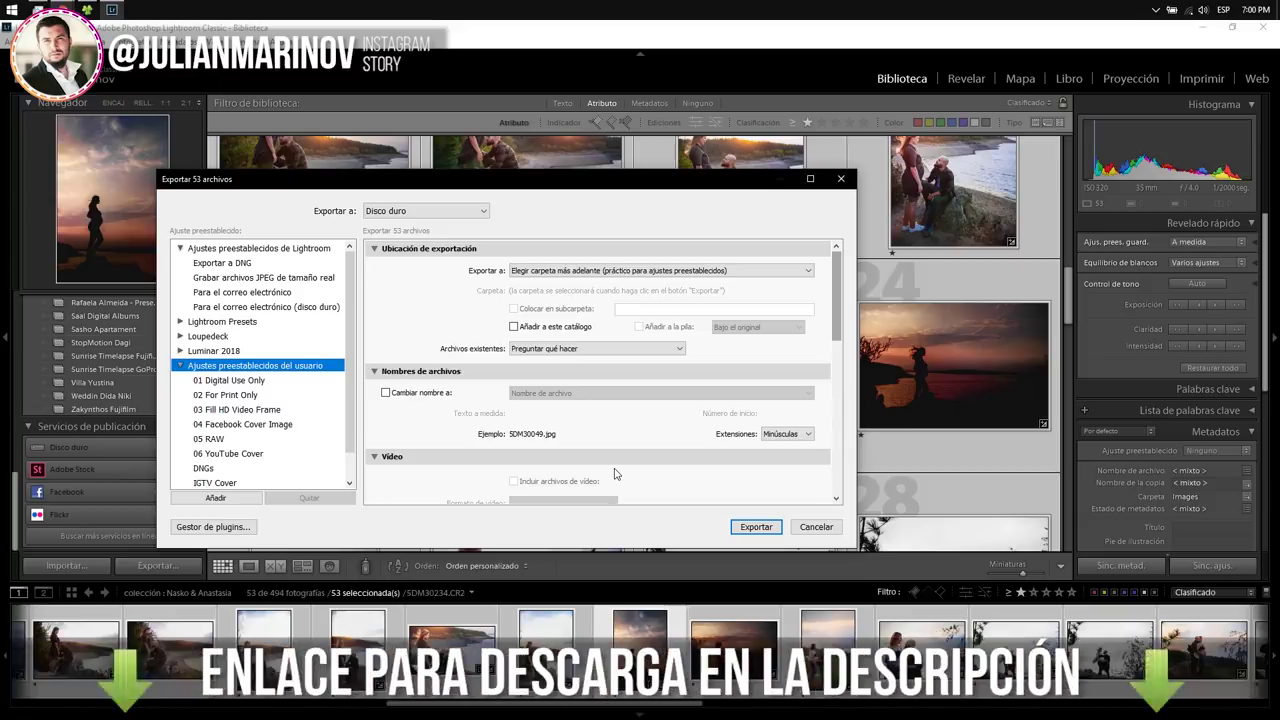
click(220, 381)
- Load 01 Digital Use Only and cancel its rename prompt, keeping the original name
right_click(207, 386)
click(207, 386)
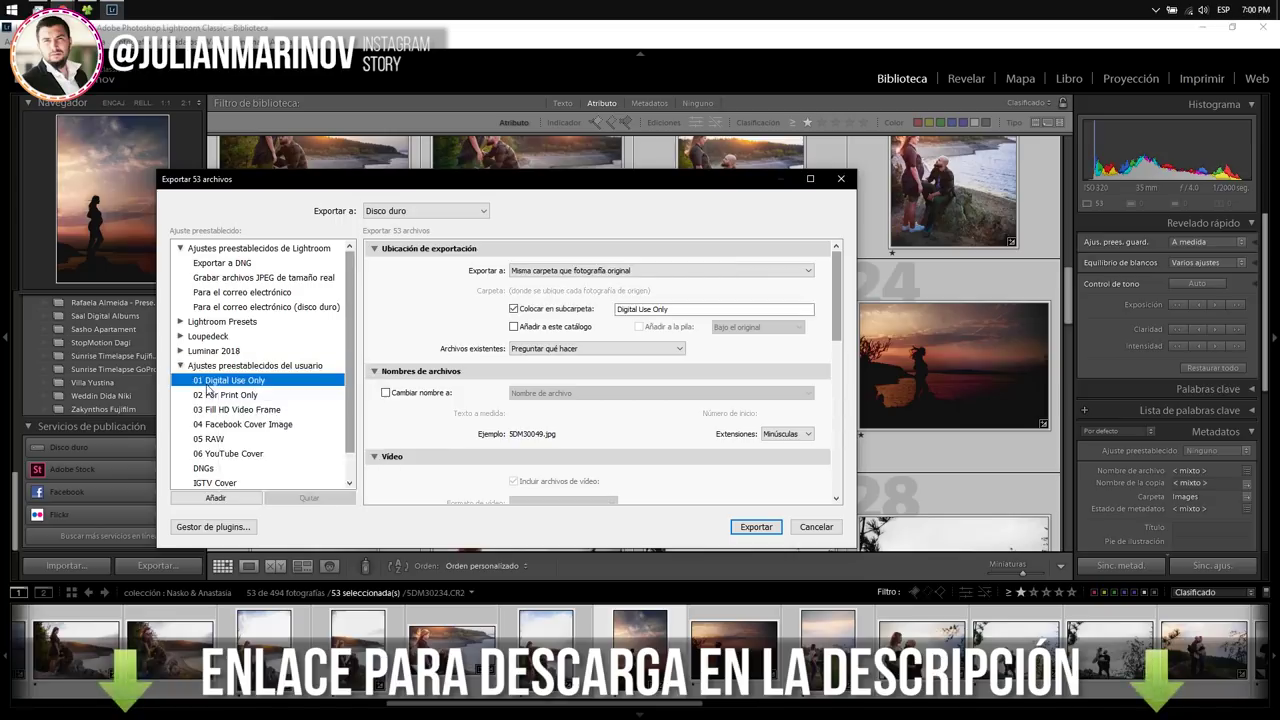
right_click(220, 386)
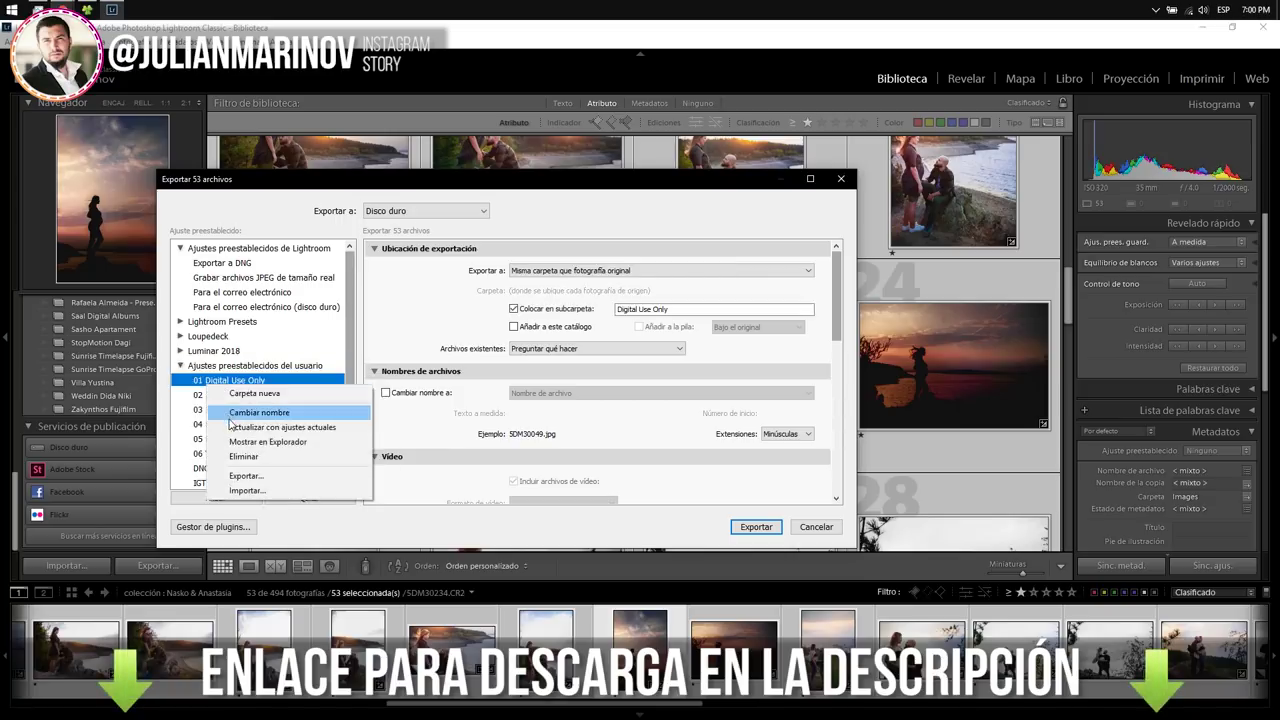
click(260, 416)
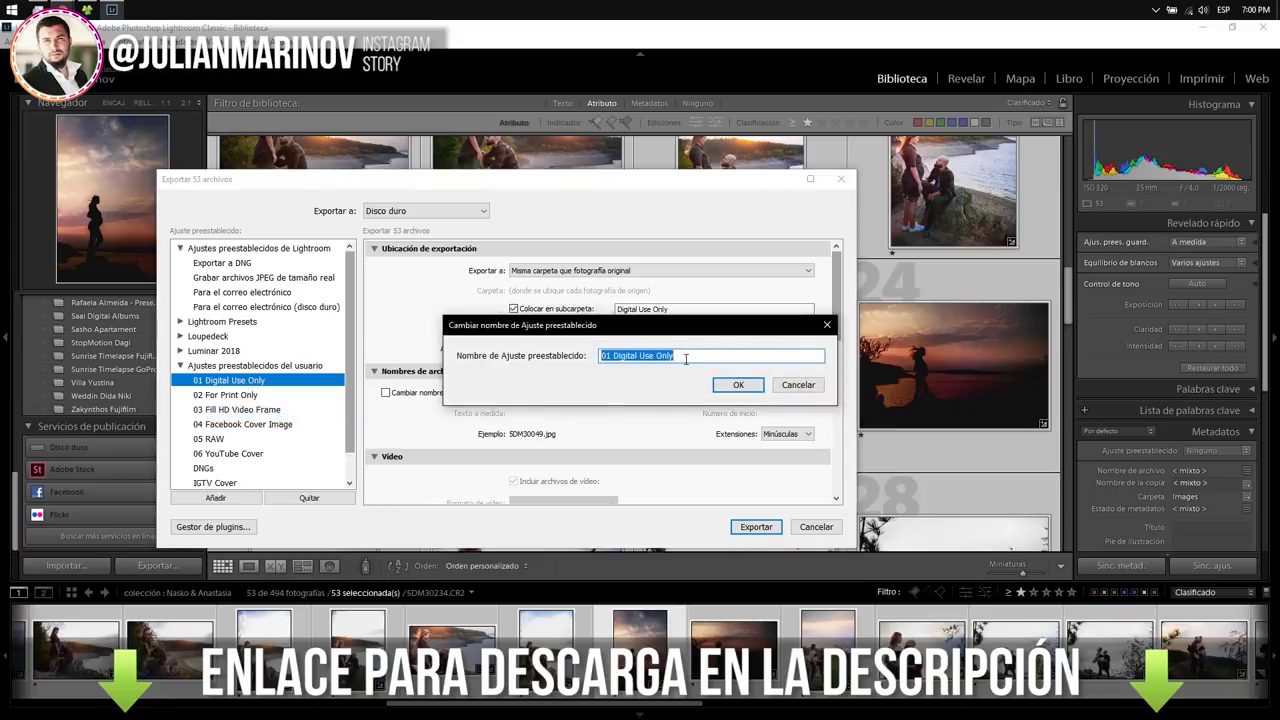
click(799, 385)
- Select the Digital Use Only subfolder name in the export location settings
triple_click(674, 309)
mouse_move(838, 310)
mouse_down()
mouse_move(812, 481)
mouse_move(826, 272)
mouse_up()
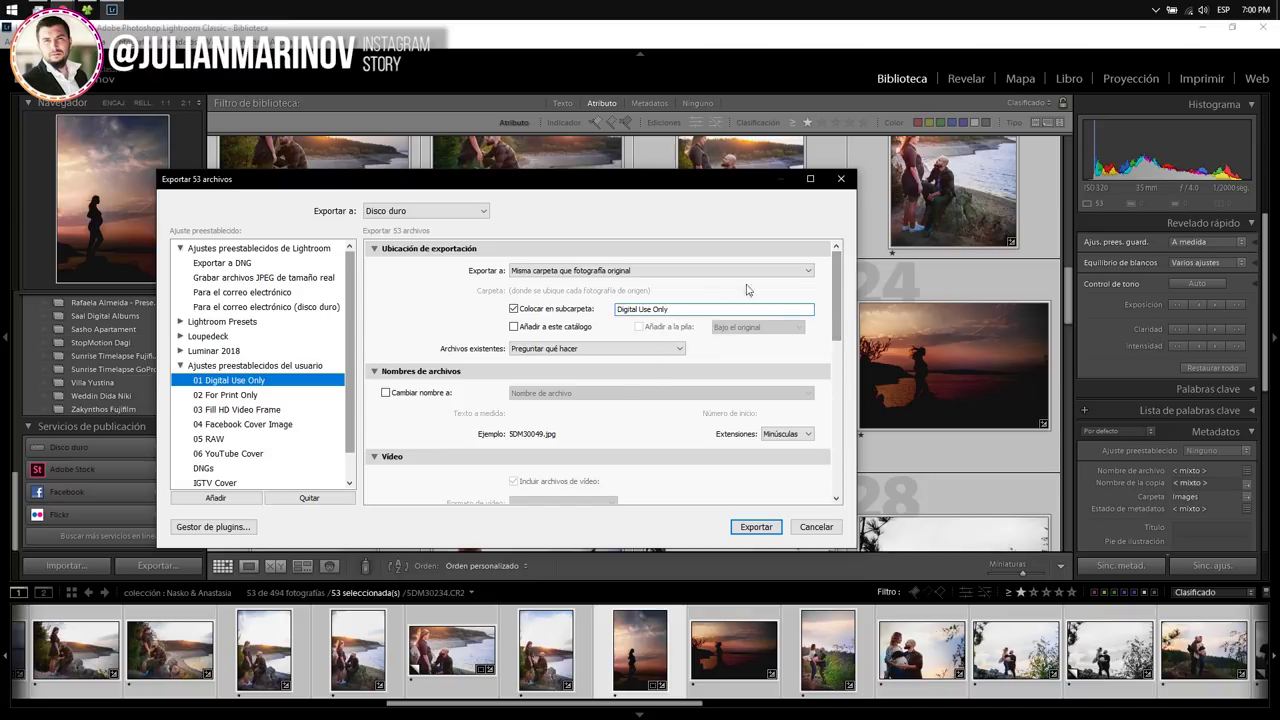
drag(838, 315, 802, 505)
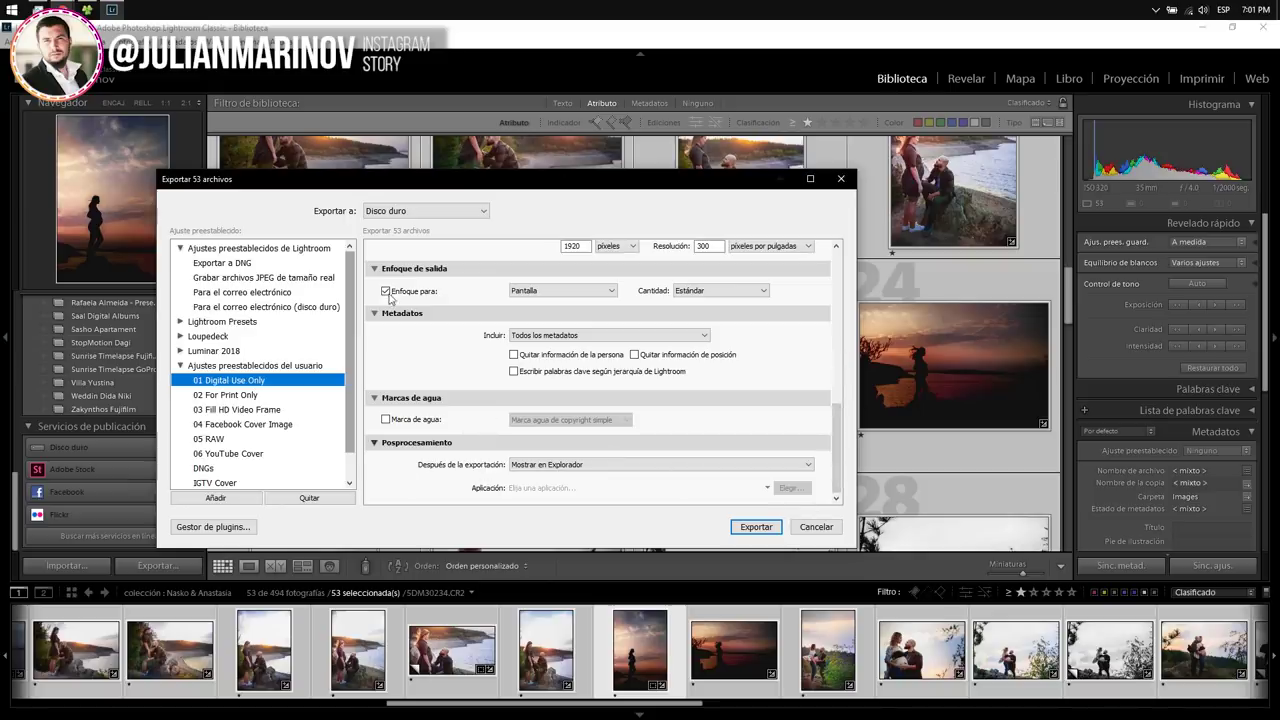
mouse_move(836, 445)
mouse_down()
mouse_move(830, 343)
mouse_move(776, 467)
mouse_up()
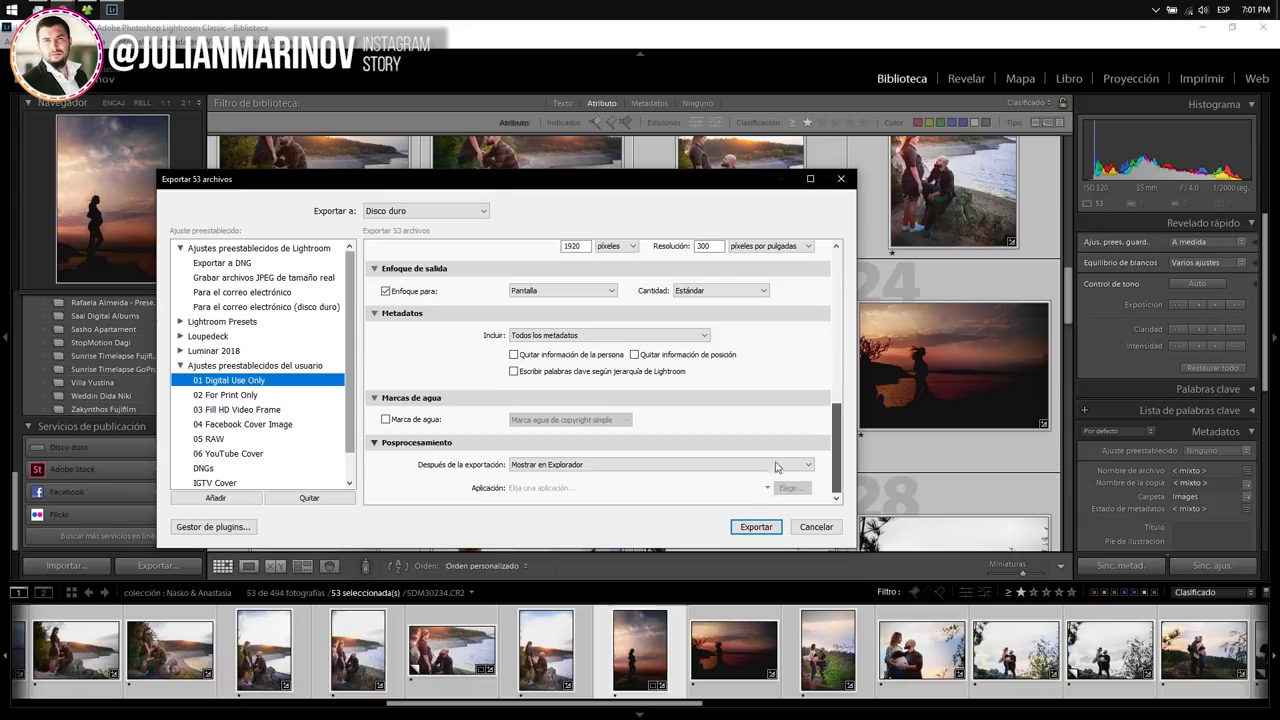
scroll(776, 467, up, 5)
scroll(797, 408, up, 5)
scroll(797, 350, up, 5)
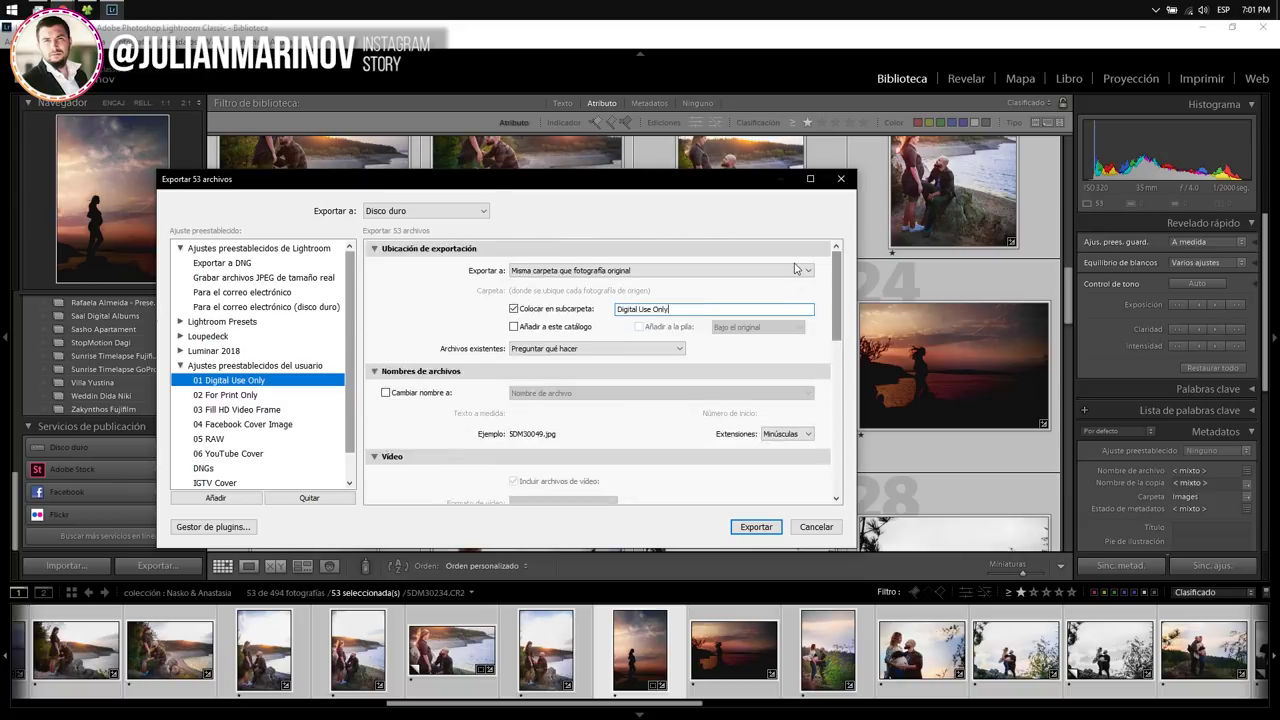